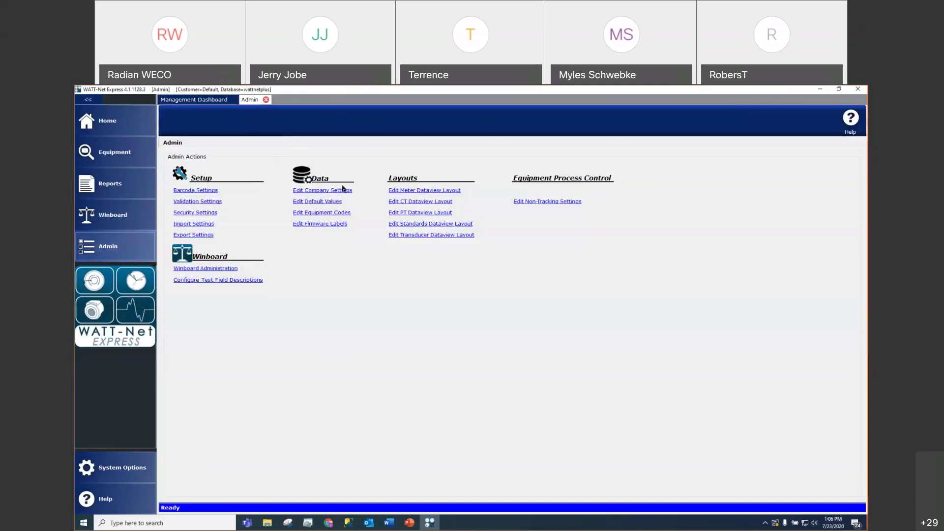
Open the meter dataview layout for editing and add a label named "Class" between the MFR and Phase labels.
left_click(434, 191)
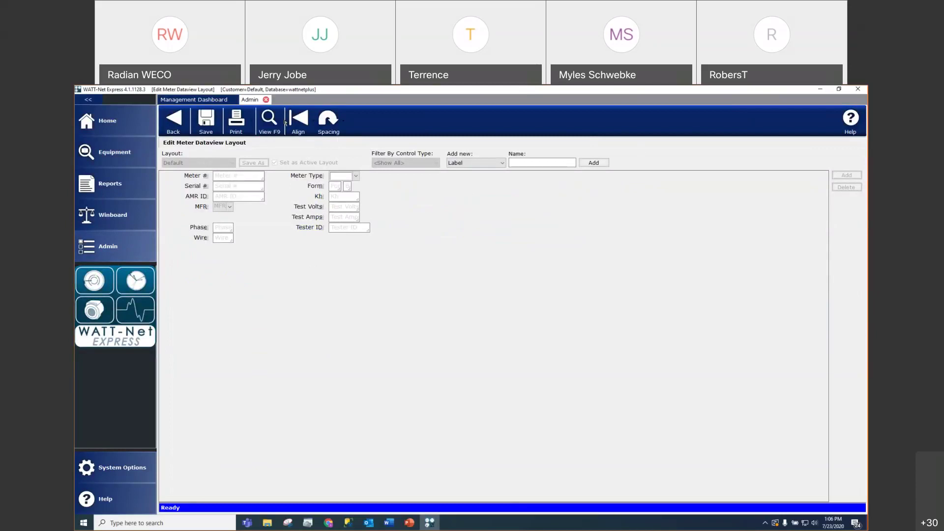
left_click(344, 176)
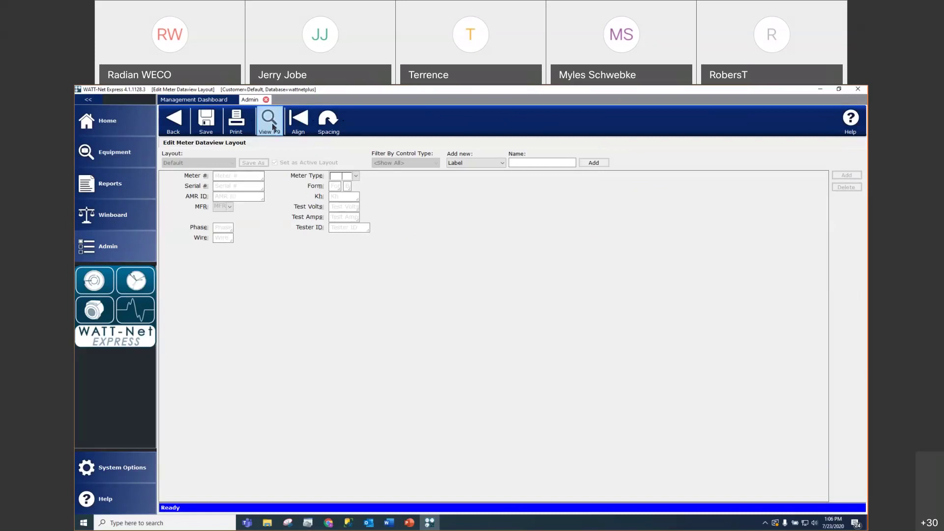
left_click(546, 163)
type("Class")
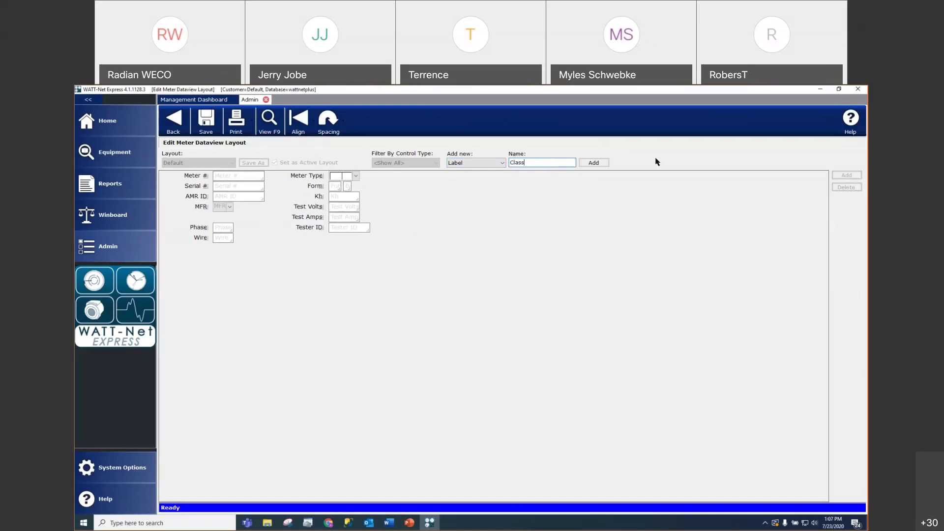
left_click(594, 164)
left_click_drag(359, 238, 196, 222)
Add a field named "Class" beside the Class label, and narrow that label to about 56 wide, aligned with its neighbours.
left_click(499, 164)
left_click(498, 178)
left_click(534, 164)
type("Class")
left_click(604, 162)
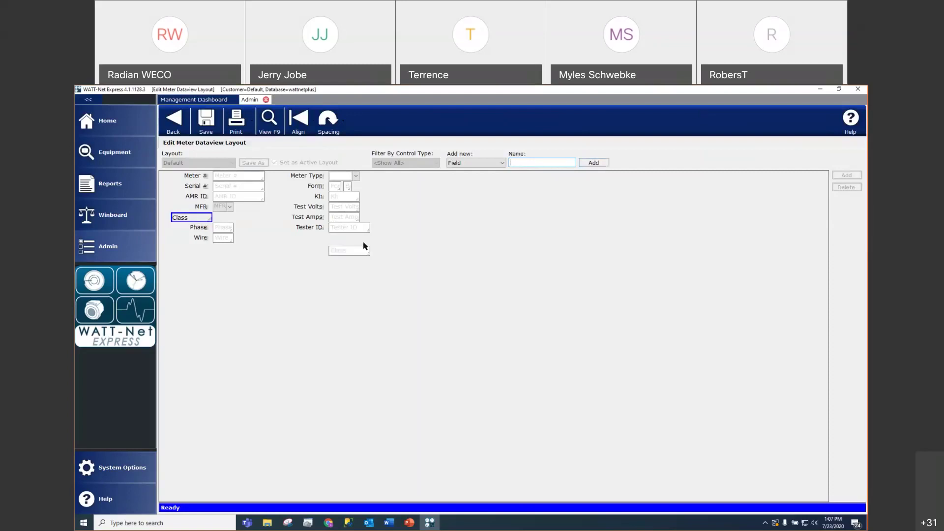
left_click_drag(352, 250, 237, 216)
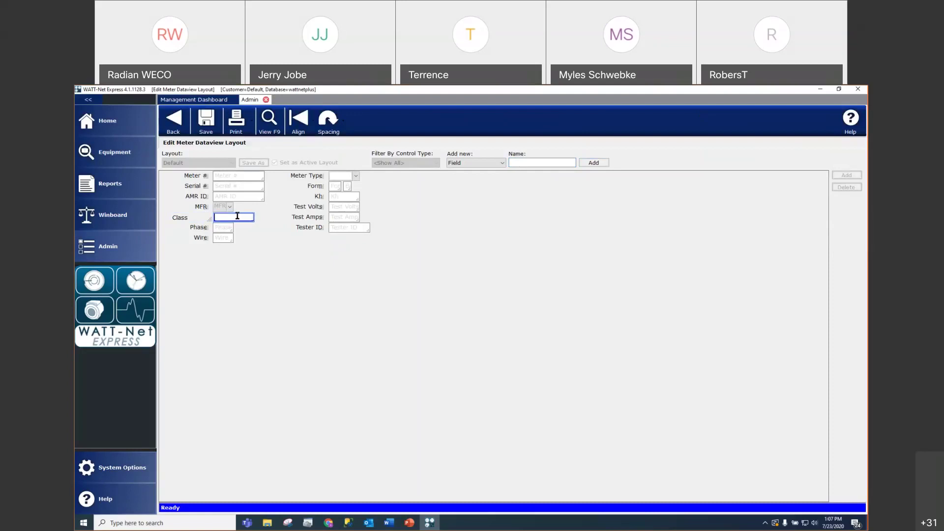
left_click(205, 218)
mouse_move(211, 220)
left_mouse_down()
mouse_move(194, 222)
mouse_move(203, 218)
left_mouse_up()
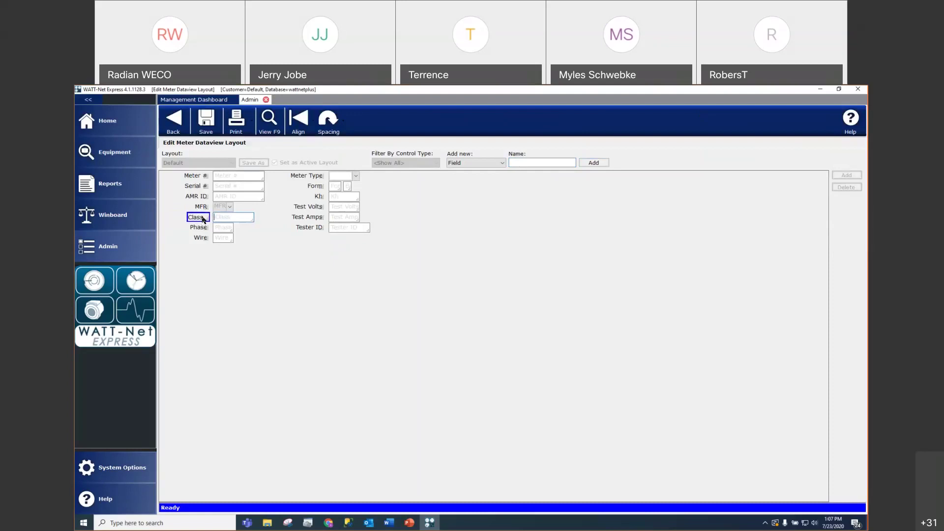
Switch to the grid editor and set the table of the Class data column to TEQP_METER.
left_click(270, 126)
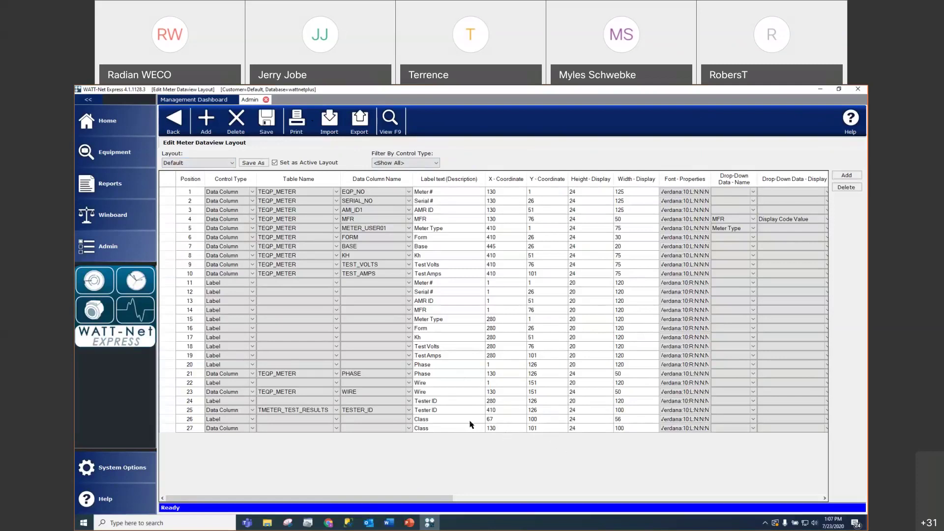
left_click(230, 420)
left_click(333, 429)
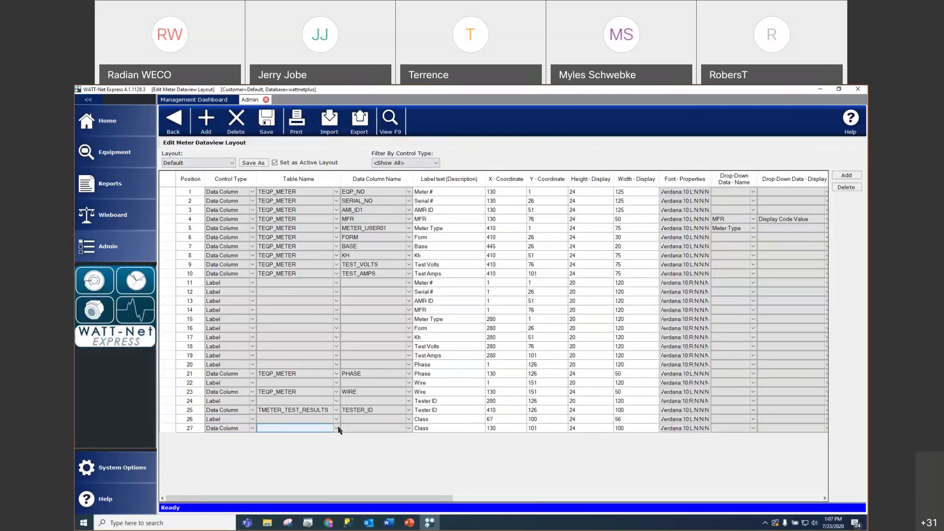
left_click(337, 429)
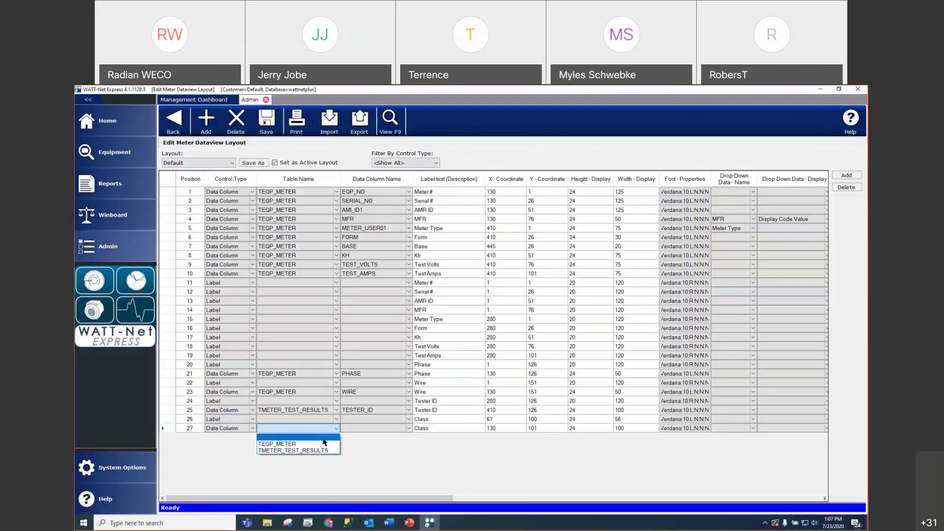
left_click(294, 445)
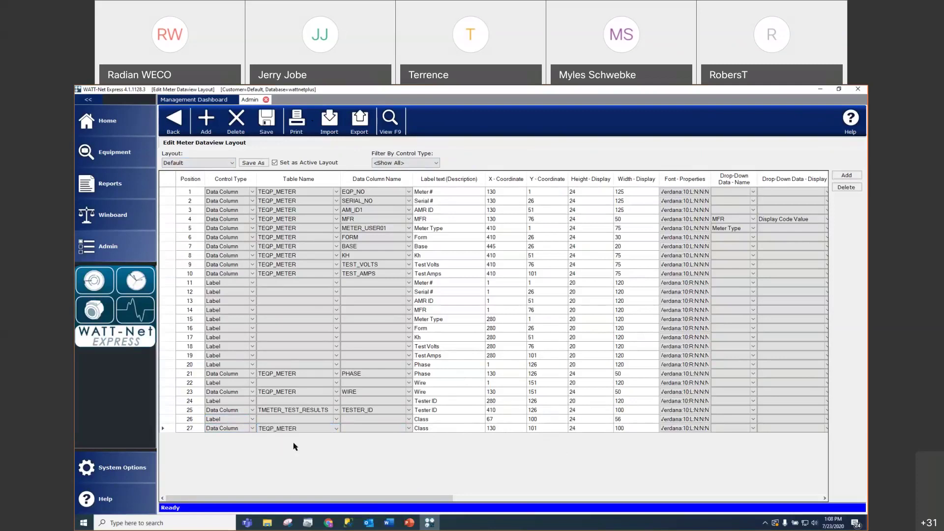
Assign METER_USER02 as the data column name of the Class field.
left_click(389, 429)
left_click(408, 429)
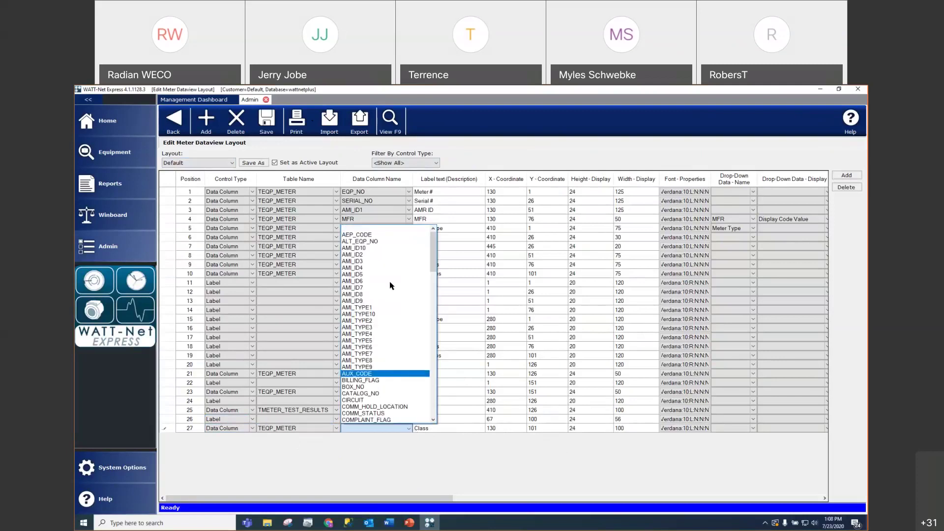
scroll(396, 275, "down", 3)
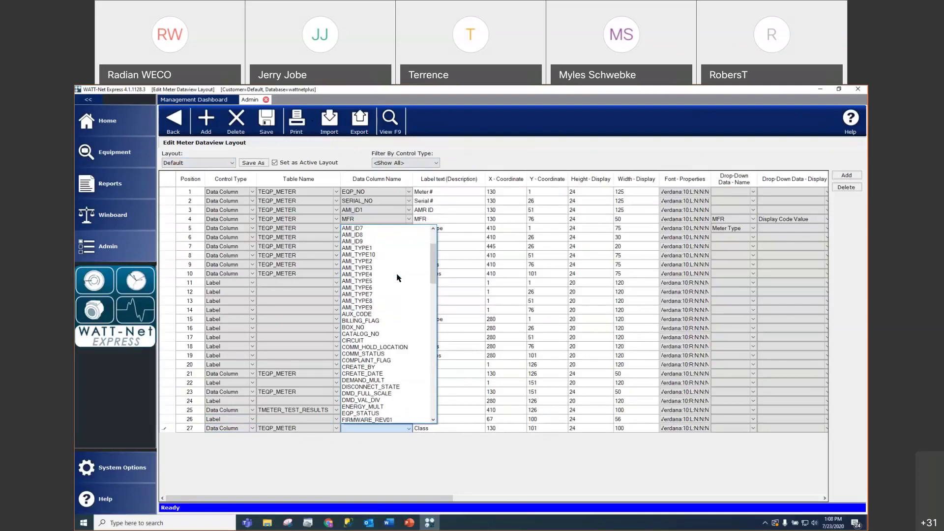
scroll(398, 278, "down", 1)
scroll(403, 289, "down", 11)
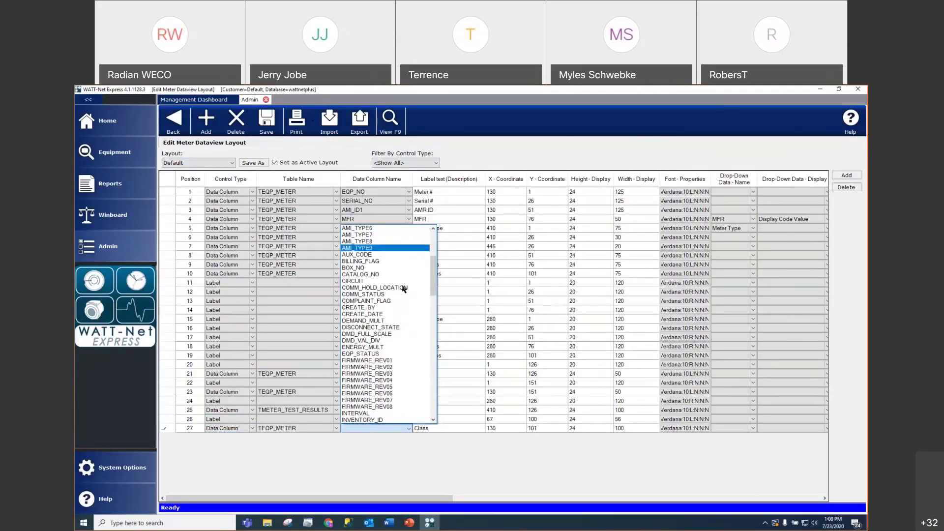
scroll(403, 290, "down", 9)
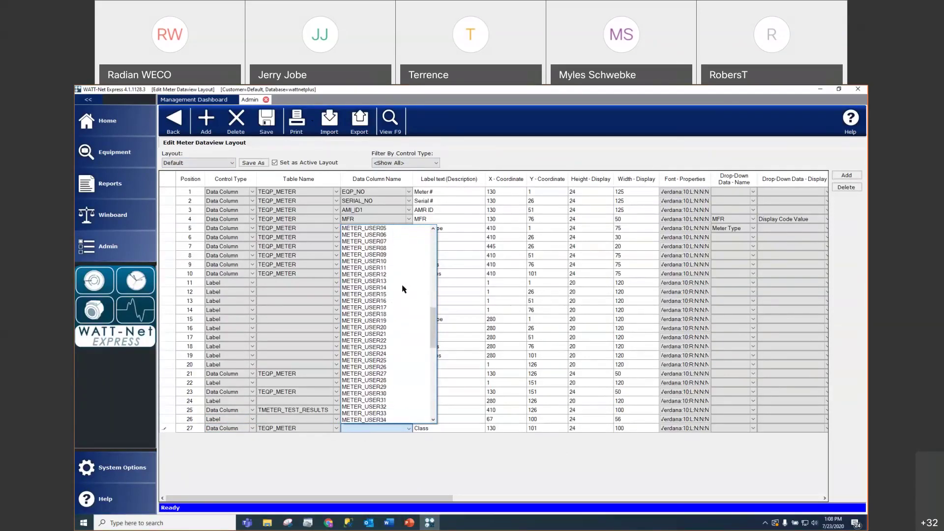
scroll(404, 290, "up", 15)
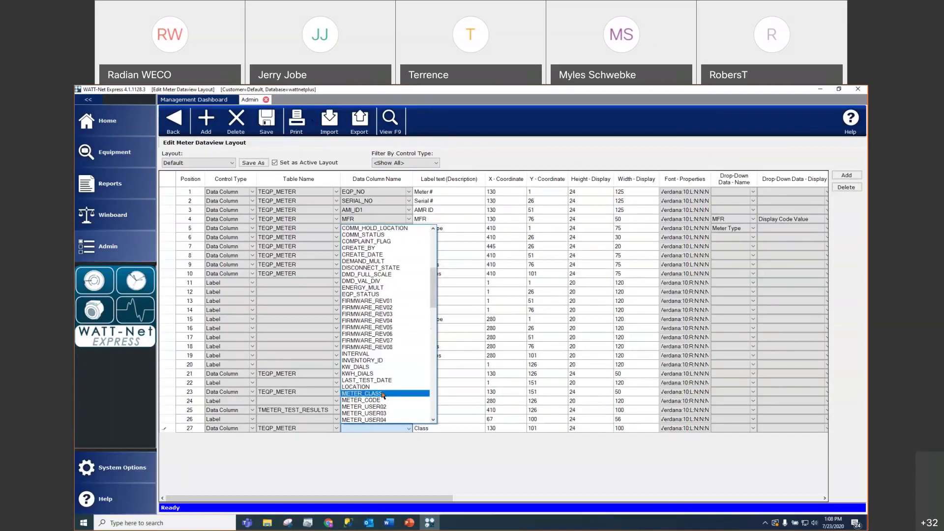
scroll(389, 330, "down", 4)
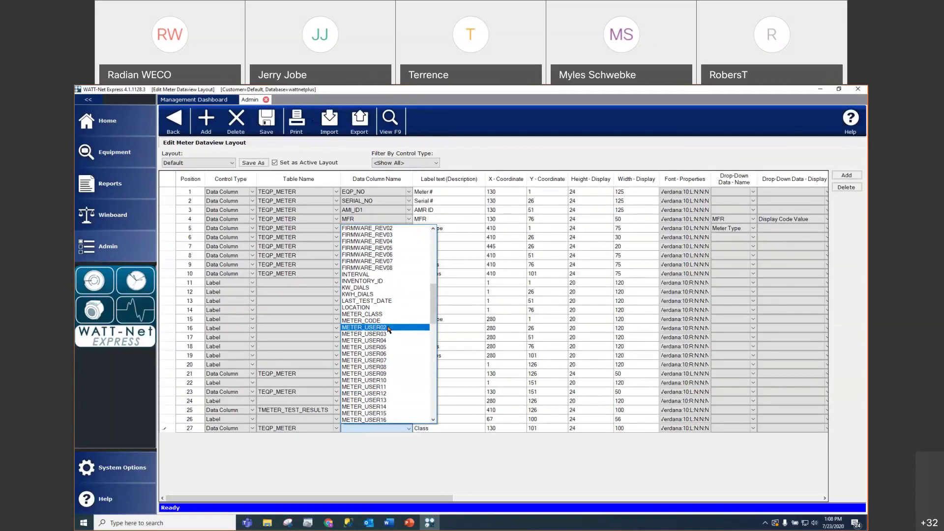
left_click(388, 328)
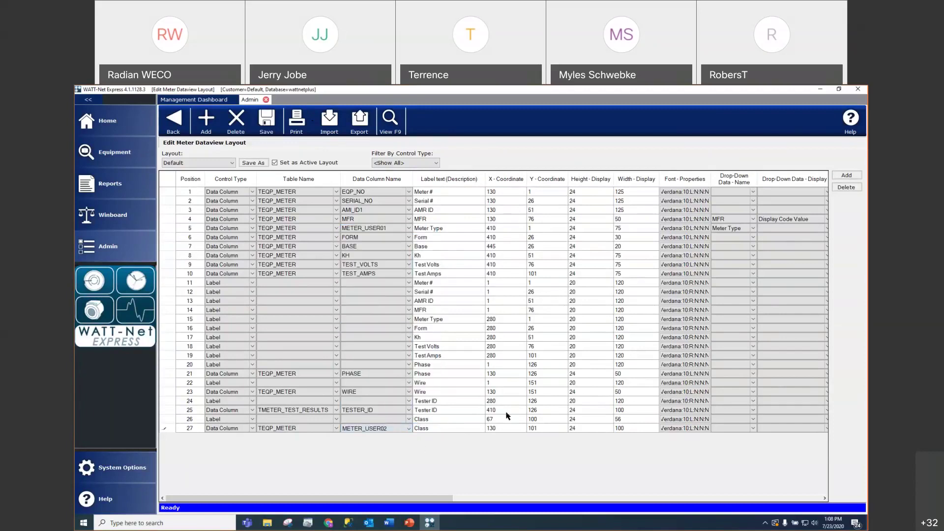
Set the Class field's Y-coordinate to 100 and the Class label's display height to 20.
left_click(541, 428)
left_click(547, 428)
key("BackSpace")
left_click(588, 419)
type("20")
left_click(588, 428)
type("2")
left_click(631, 419)
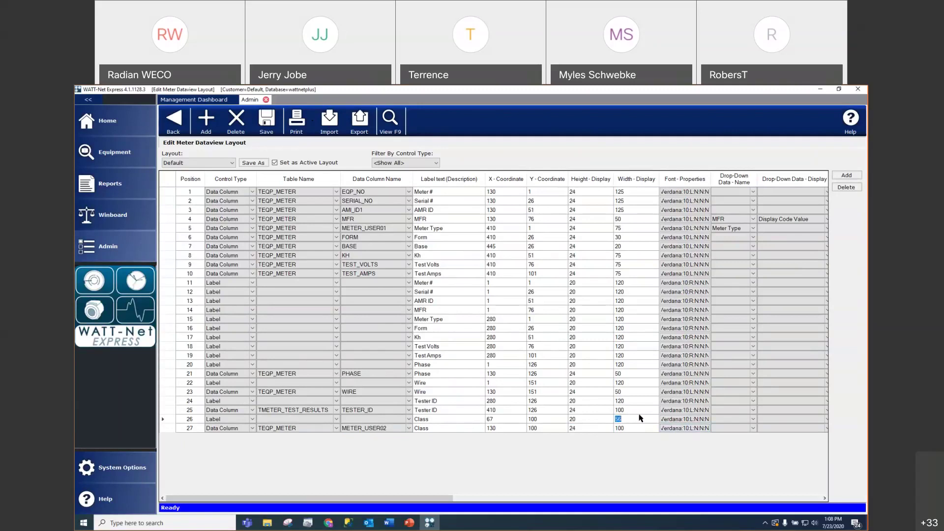
Change the Class label's font alignment to Right and preview the layout in the visual editor before returning to the grid.
double_click(696, 421)
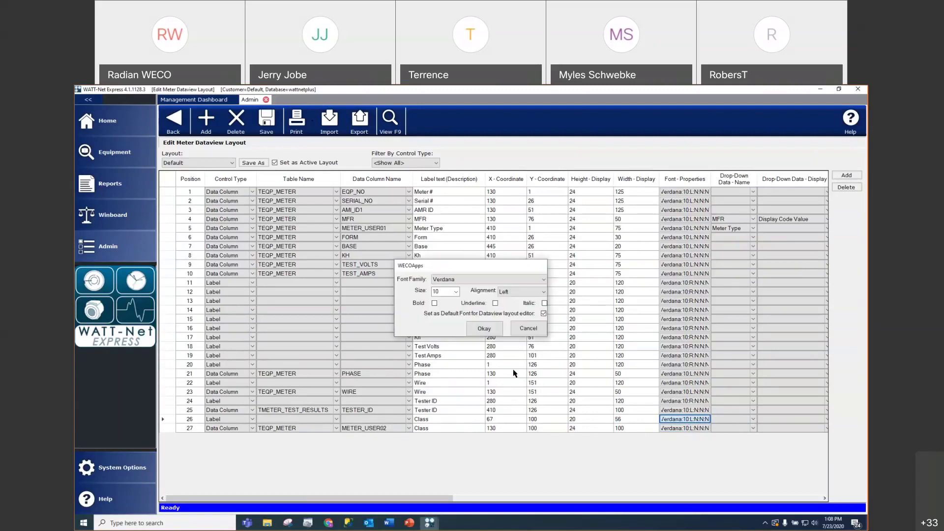
left_click(540, 293)
left_click(506, 314)
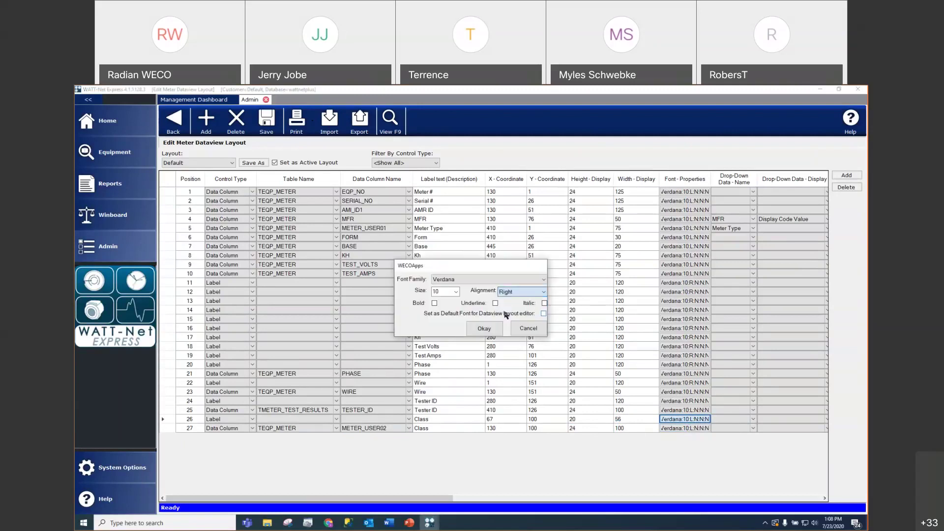
left_click(485, 329)
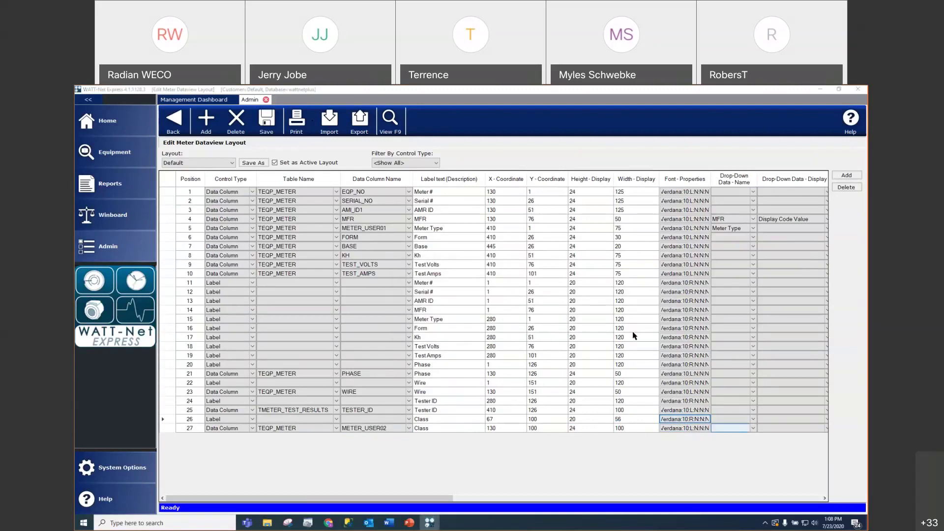
left_click(389, 118)
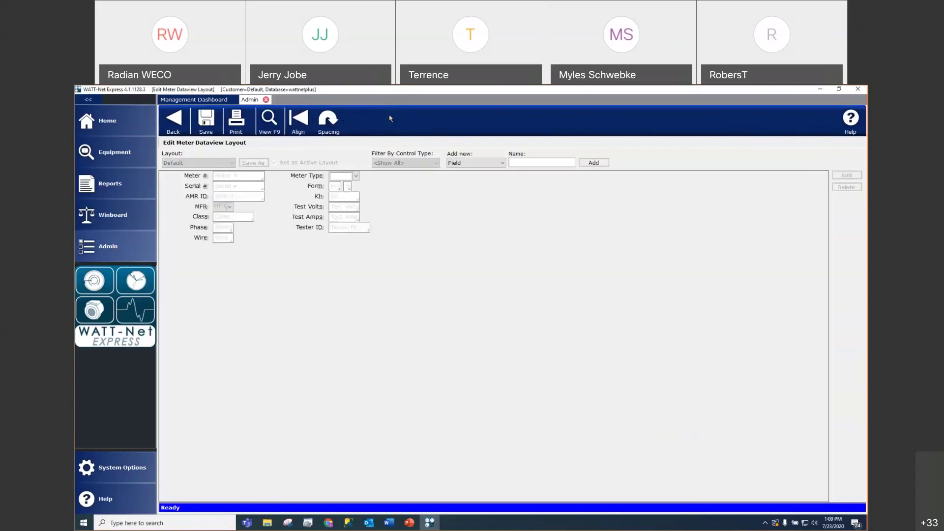
left_click(265, 131)
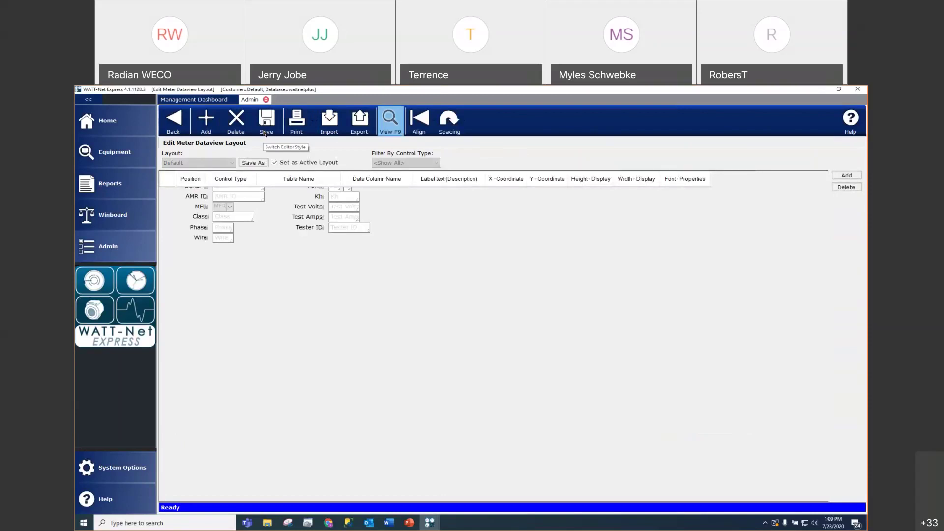
Examine the drop-down data names available for the Class field without choosing one.
left_click(751, 419)
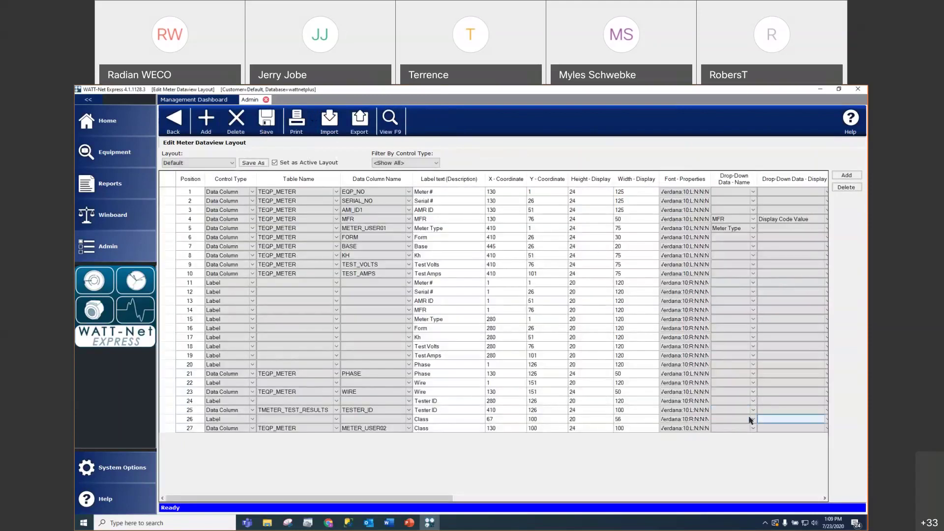
left_click(744, 200)
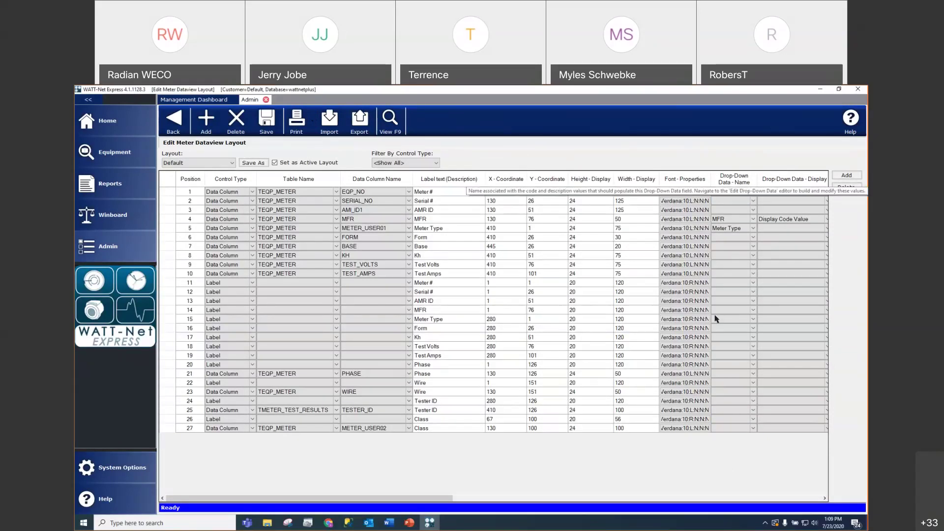
left_click(748, 421)
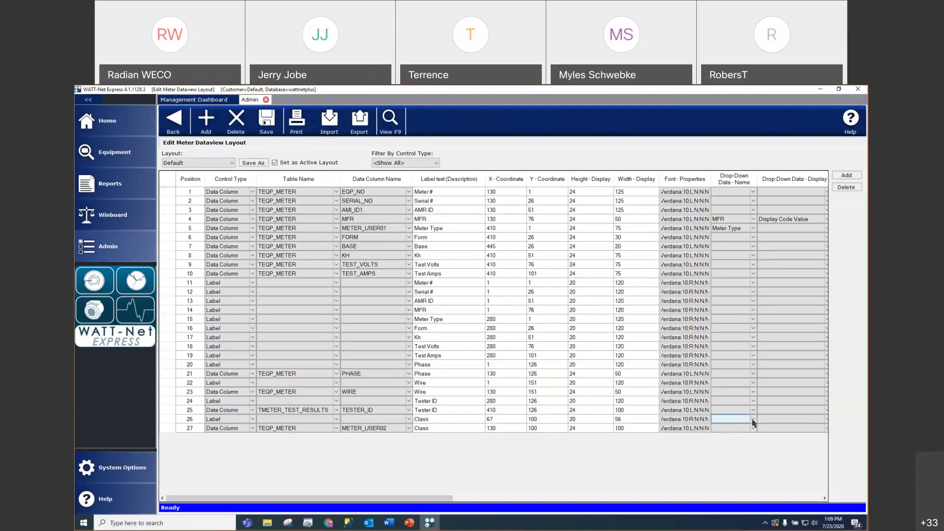
left_click(754, 430)
left_click(753, 429)
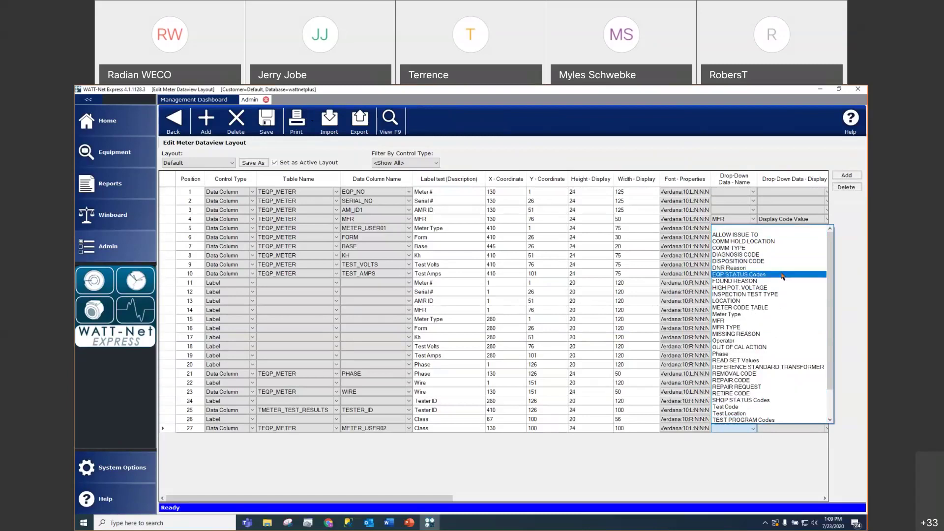
scroll(757, 360, "down", 2)
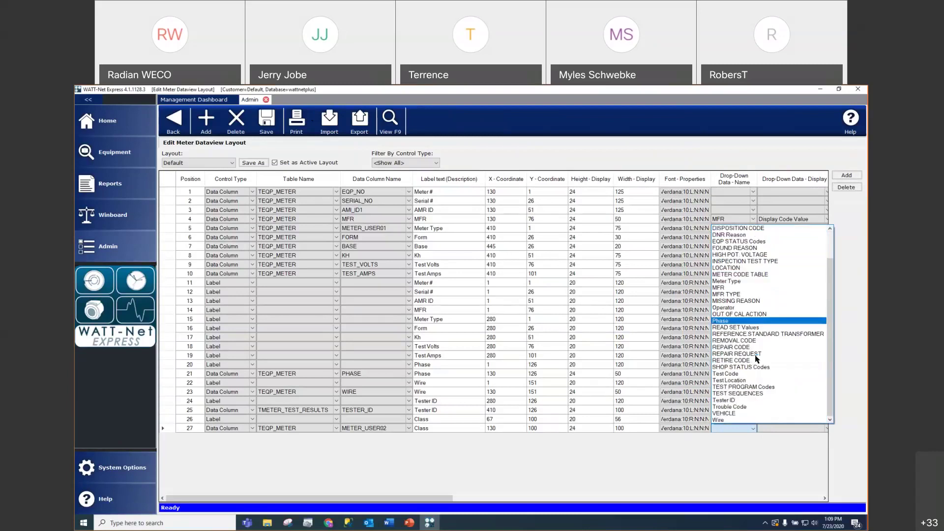
scroll(754, 406, "up", 1)
scroll(755, 406, "up", 1)
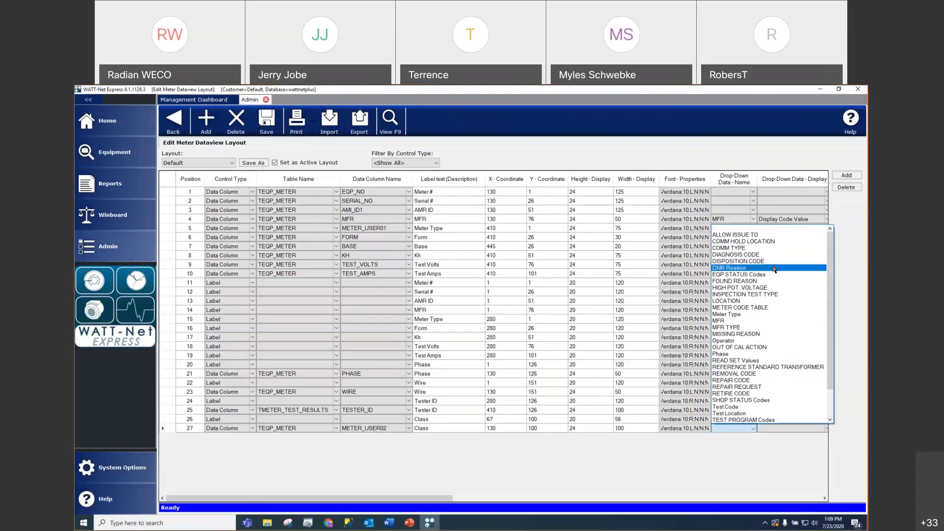
left_click(746, 460)
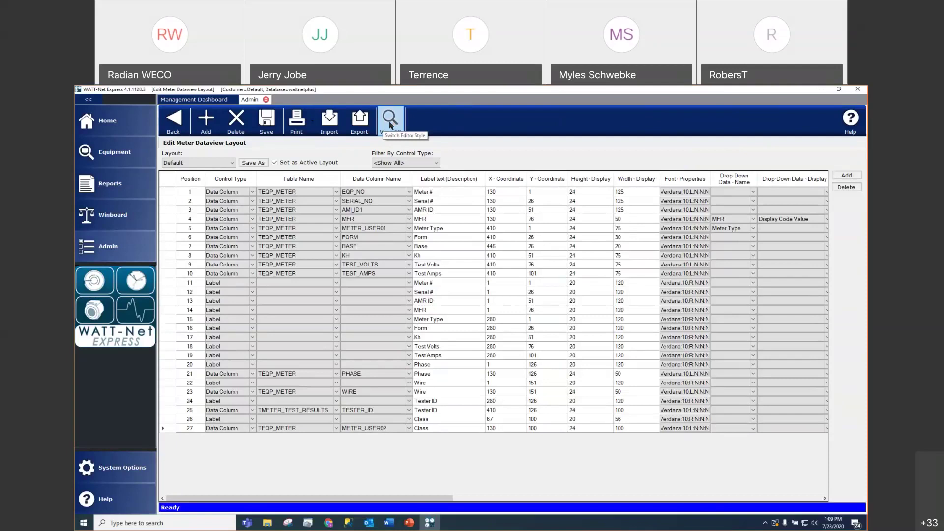
Save the meter dataview layout and return to the admin actions.
left_click(273, 125)
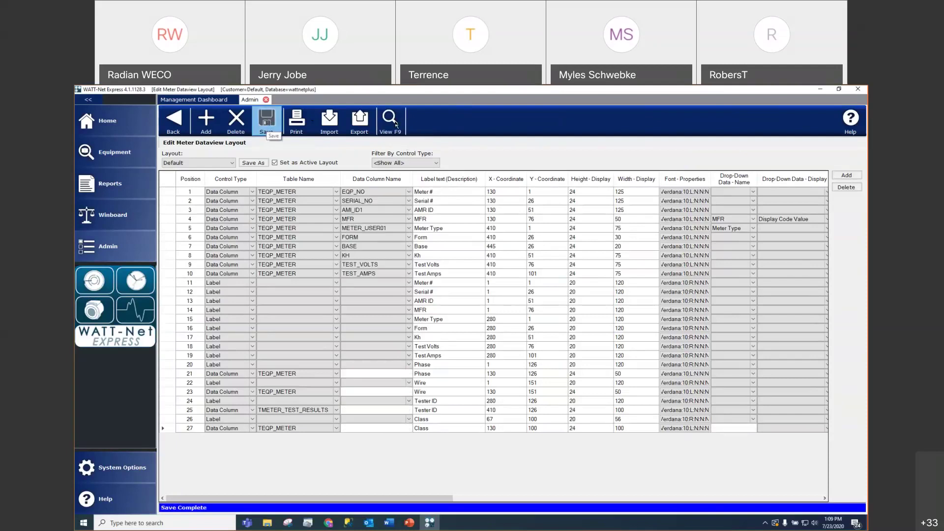
left_click(174, 122)
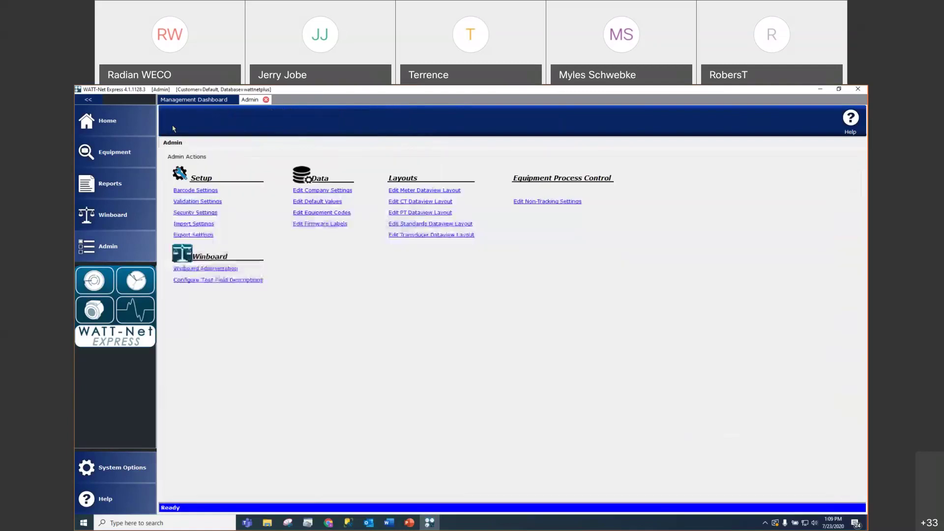
Open the drop-down data editor from the validation settings and set the equipment type to <-NO FILTER->.
left_click(212, 202)
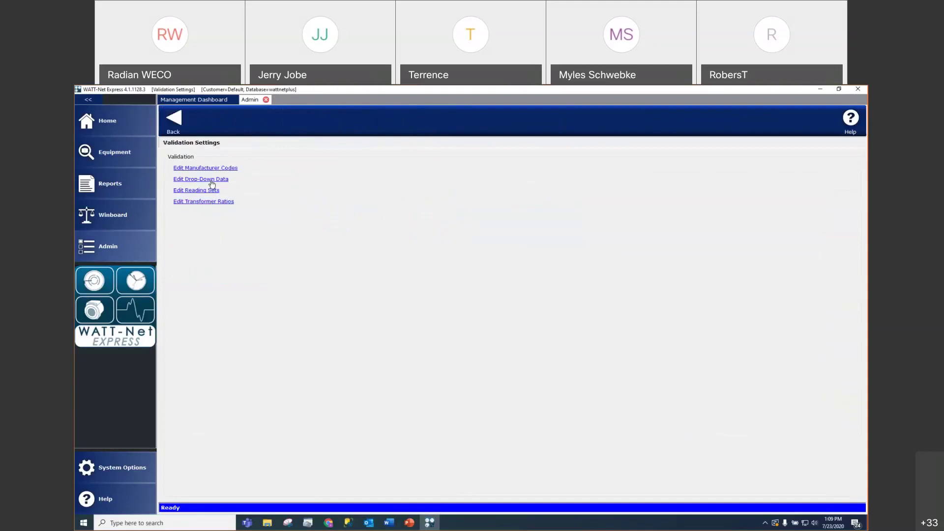
left_click(212, 180)
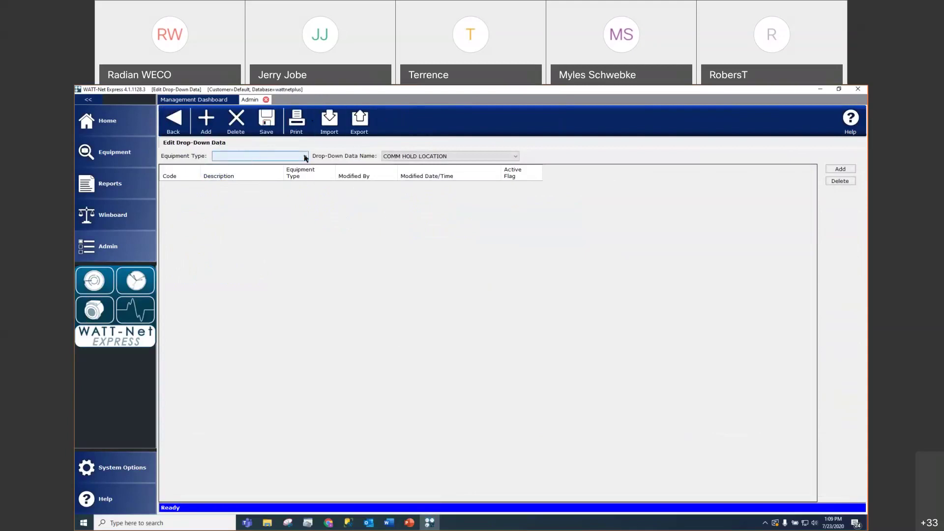
left_click(305, 157)
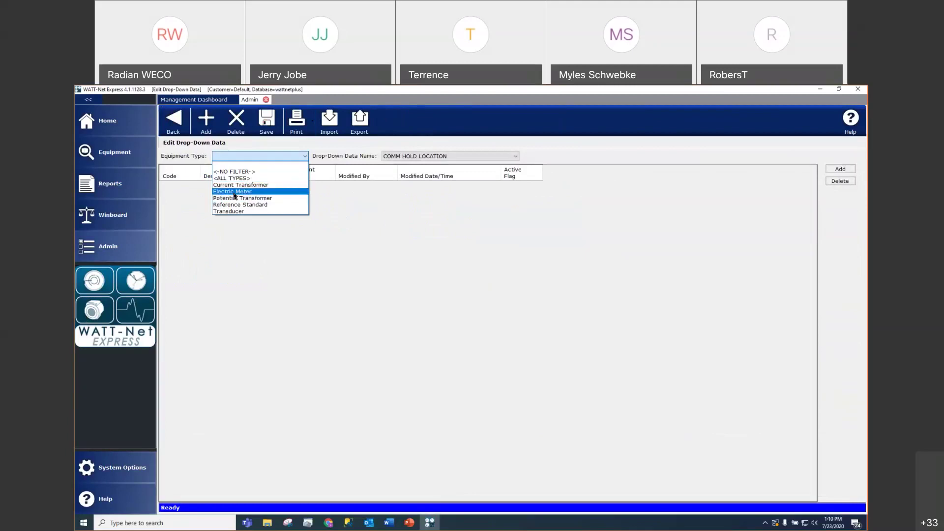
left_click(255, 172)
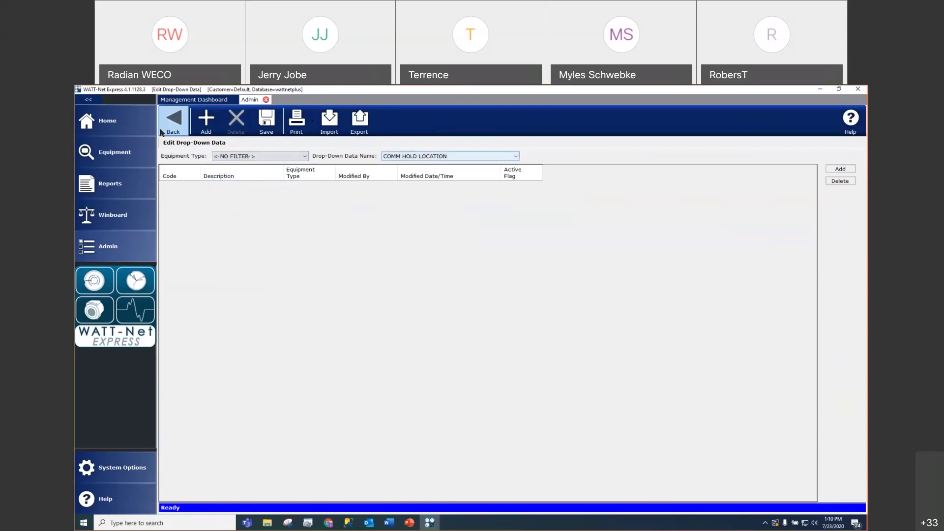
Create and save a new drop-down data label named Class.
left_click(207, 121)
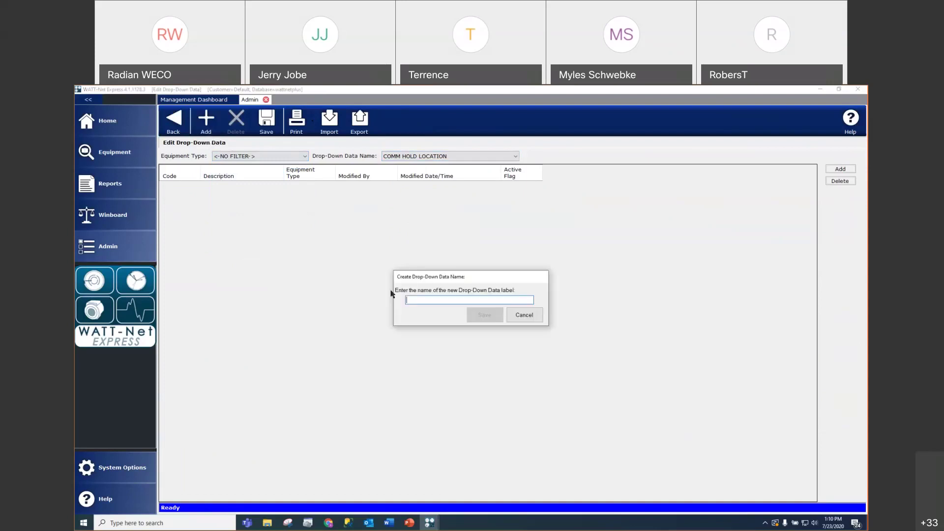
type("C")
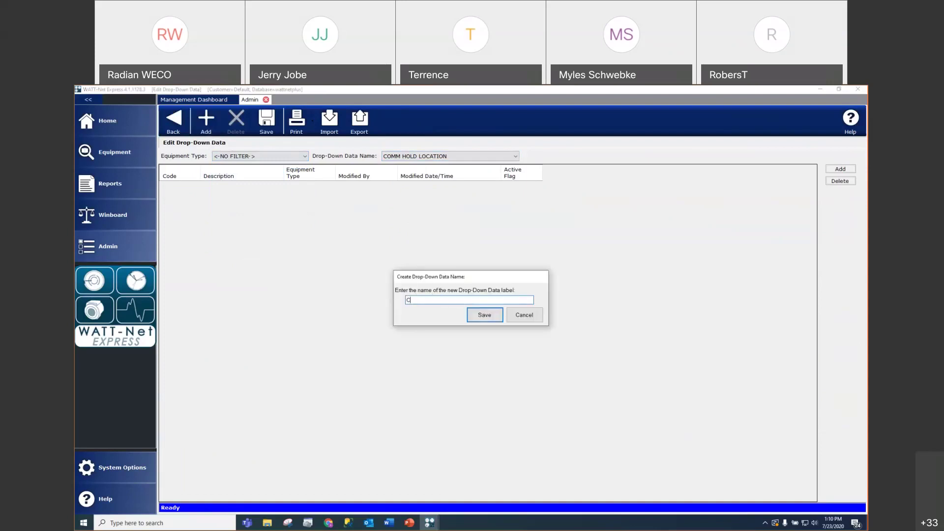
type("lass")
left_click(476, 316)
Fill in the first Class entry with code 20, description Class 20 and equipment type <ALL TYPES>.
left_click(192, 184)
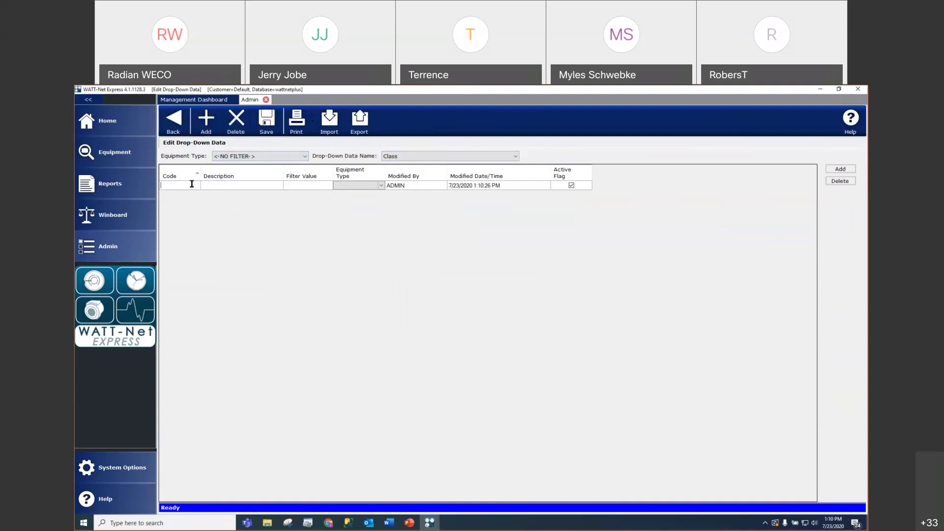
type("20")
left_click(216, 185)
type("Class 2")
left_click(381, 185)
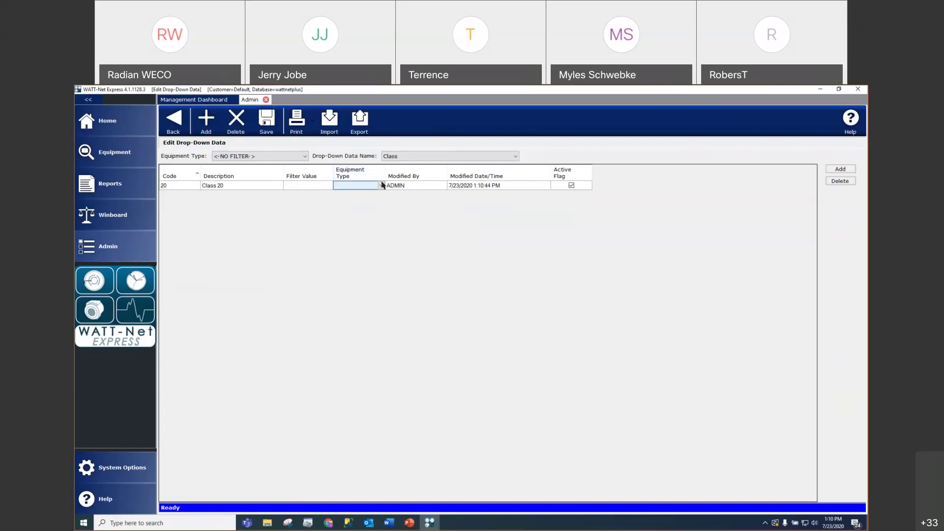
left_click(382, 186)
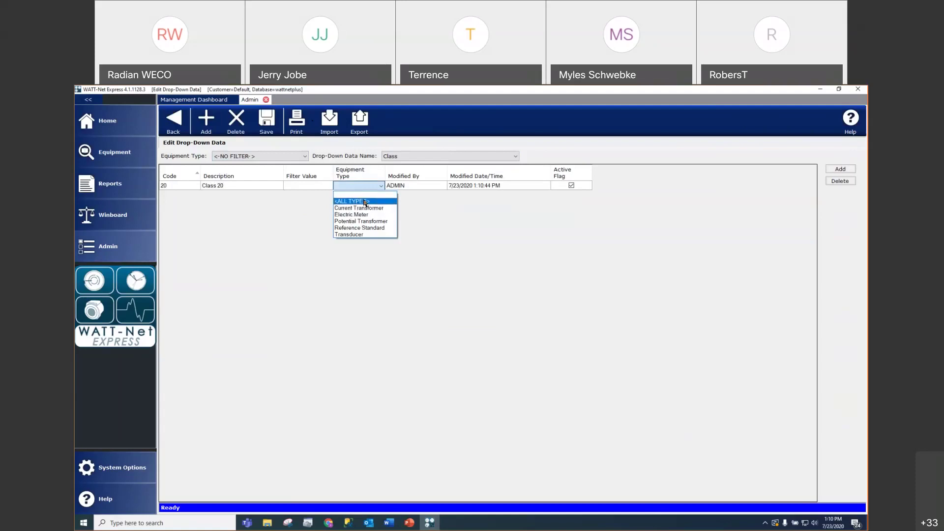
left_click(364, 201)
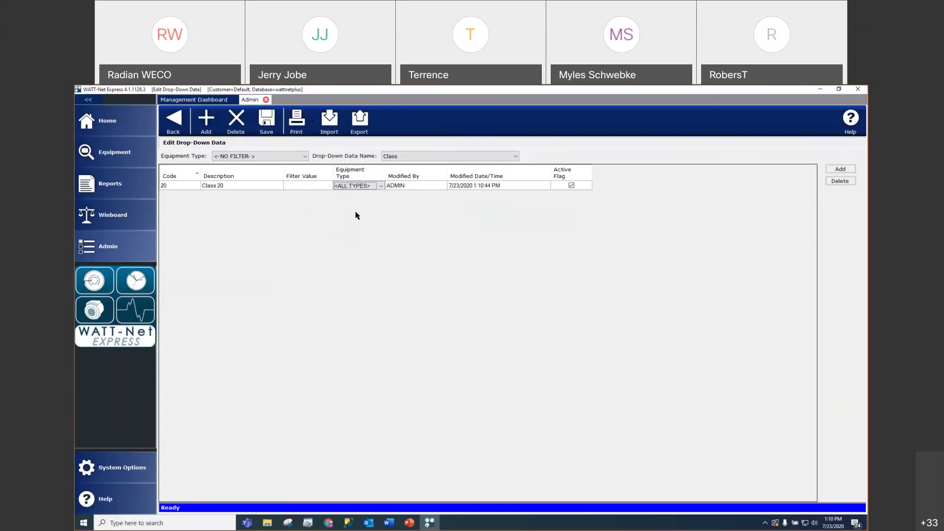
Add a second Class entry with code 200, description Class 200 and equipment type <ALL TYPES>.
left_click(840, 169)
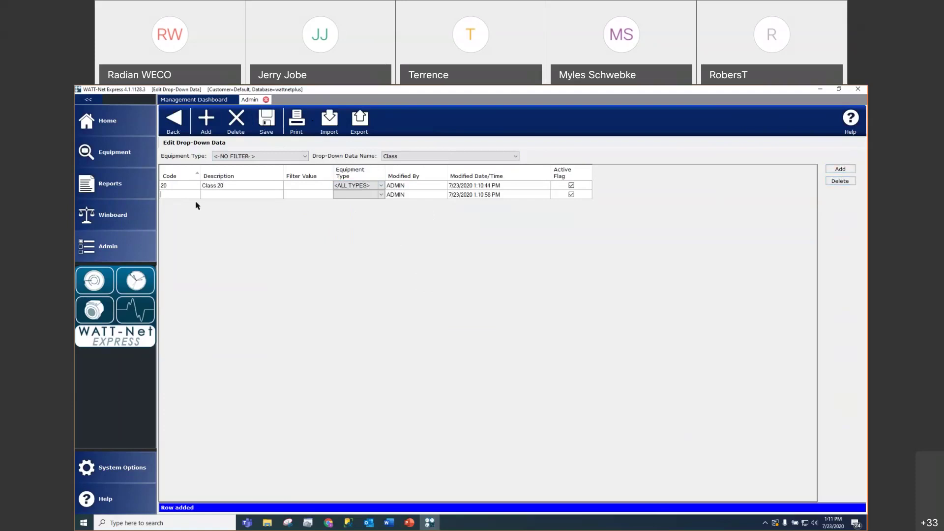
type("200")
key("Tab")
type("Class 200")
left_click(379, 195)
left_click(382, 195)
left_click(372, 210)
Add a third Class entry with code 320, description Class 320 and equipment type <ALL TYPES>.
left_click(841, 169)
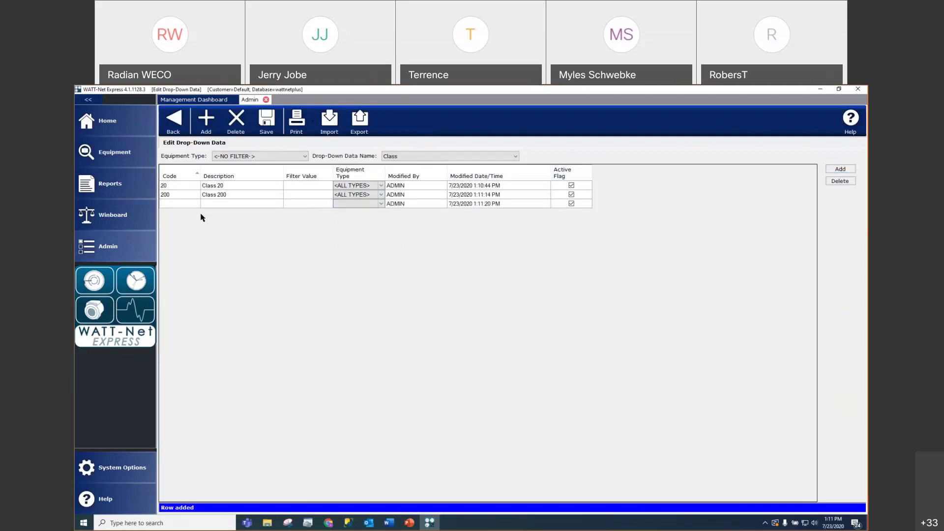
type("320")
key("Tab")
type("Class 320")
left_click(381, 204)
left_click(382, 204)
left_click(355, 212)
Save the Class drop-down data and return to the admin actions.
left_click(268, 125)
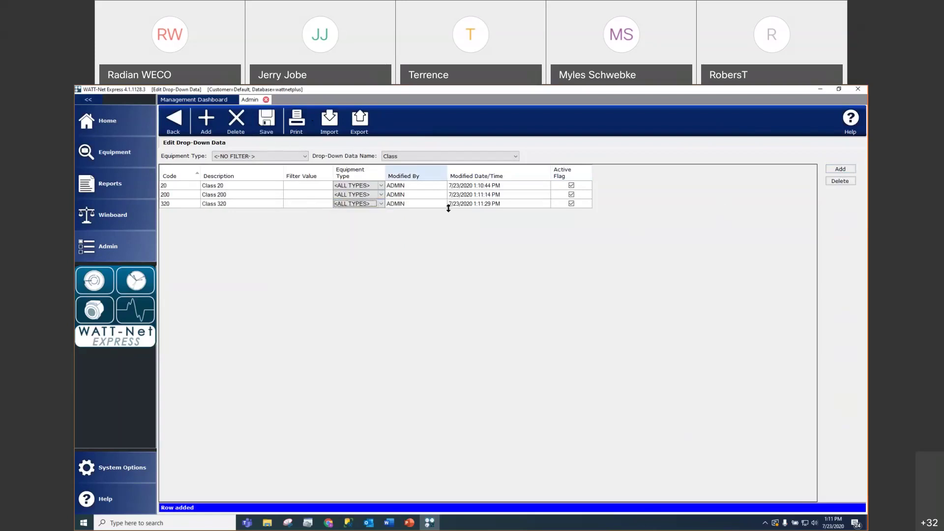
left_click(262, 127)
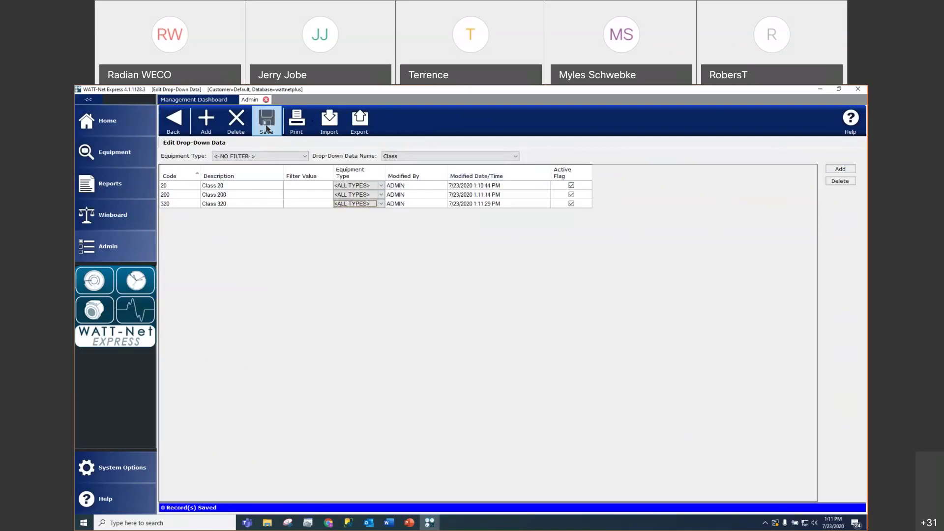
left_click(169, 119)
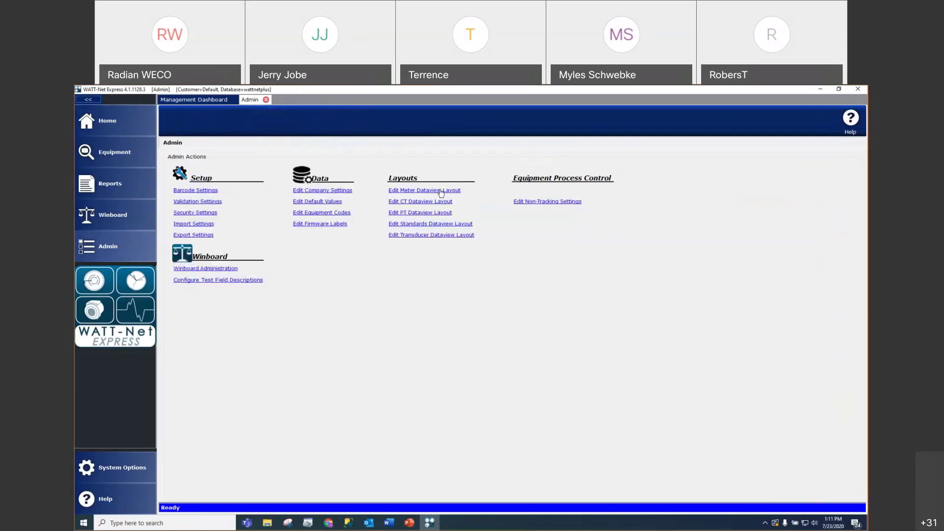
Reopen the meter dataview layout and preview it in the visual editor before returning to the grid.
left_click(443, 192)
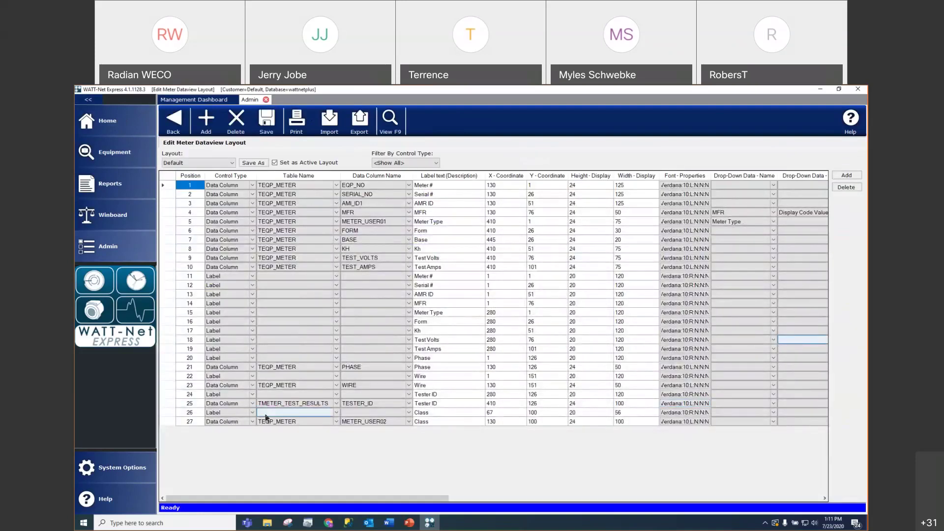
left_click(389, 123)
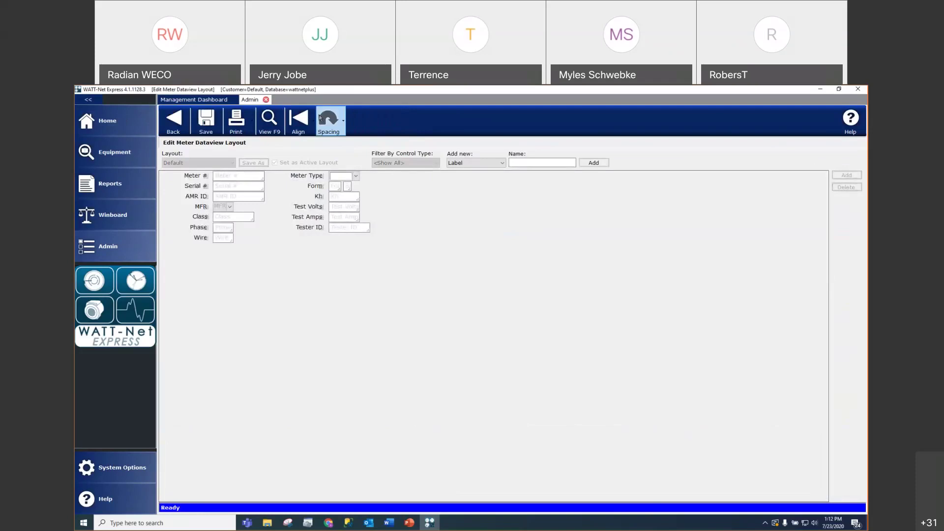
left_click(267, 120)
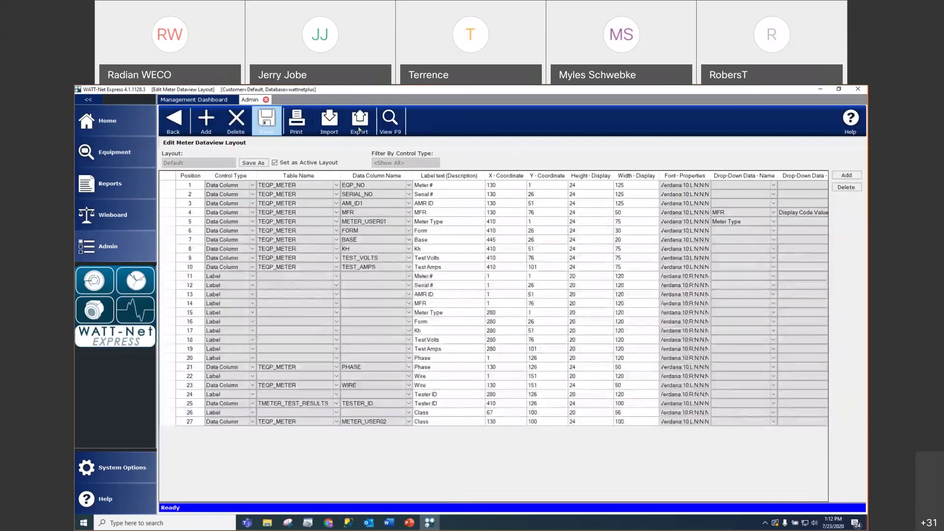
Set the drop-down data name of the METER_USER02 Class field to Class and save the layout.
left_click(773, 422)
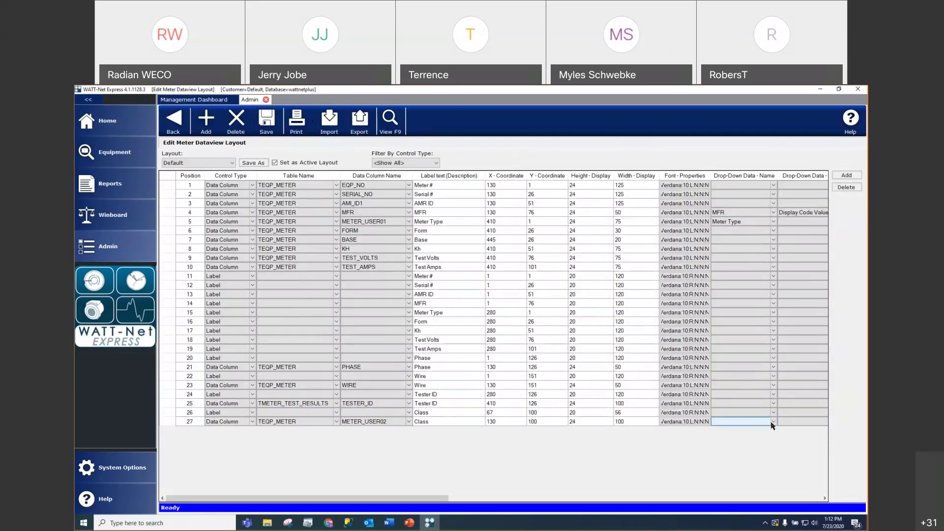
left_click(773, 423)
left_click(774, 425)
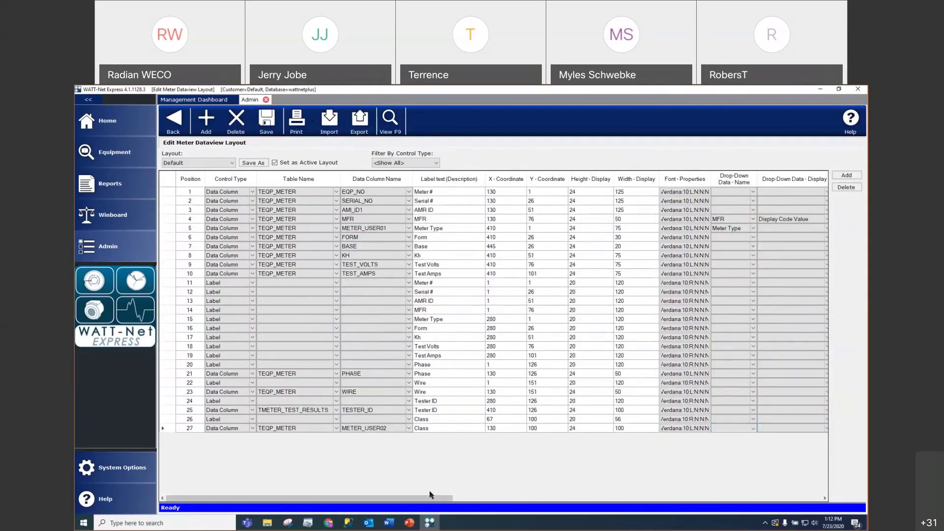
left_click_drag(428, 499, 460, 498)
left_click(666, 429)
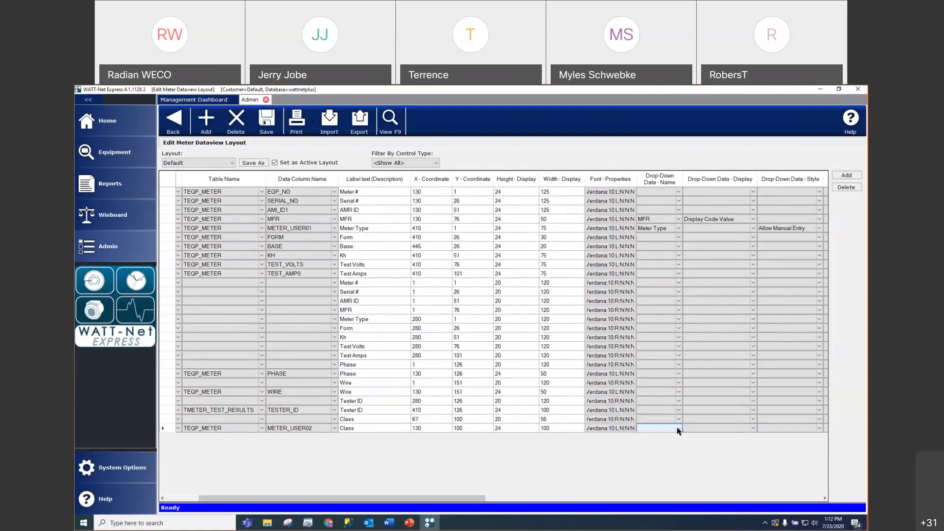
left_click(668, 429)
scroll(688, 275, "down", 2)
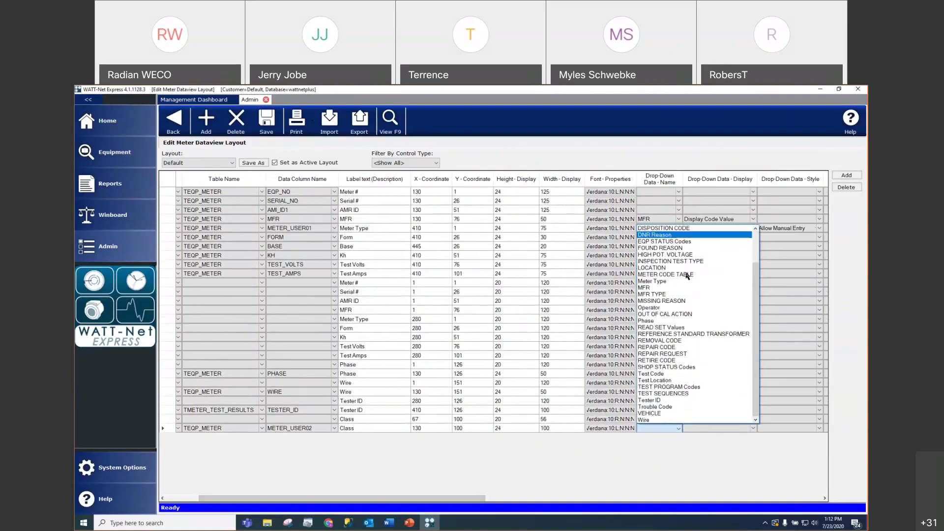
scroll(688, 274, "up", 2)
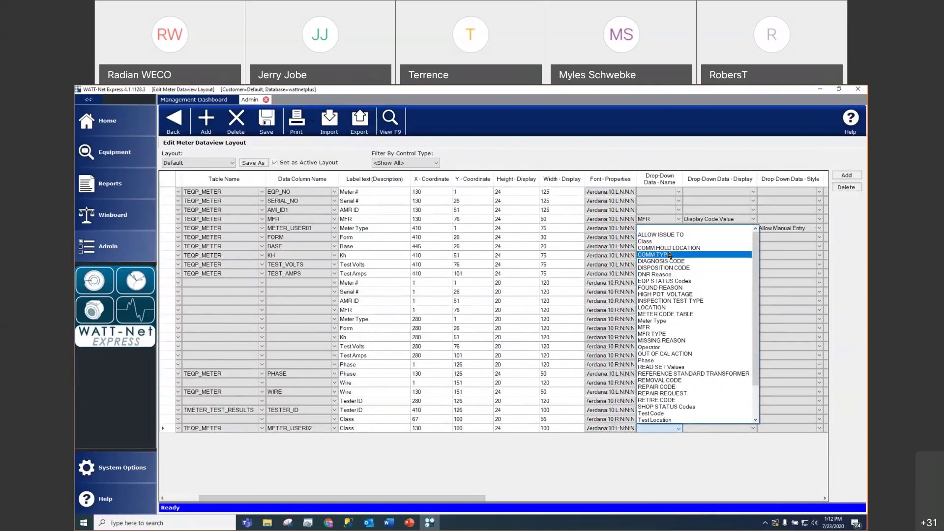
left_click(654, 247)
left_click(657, 419)
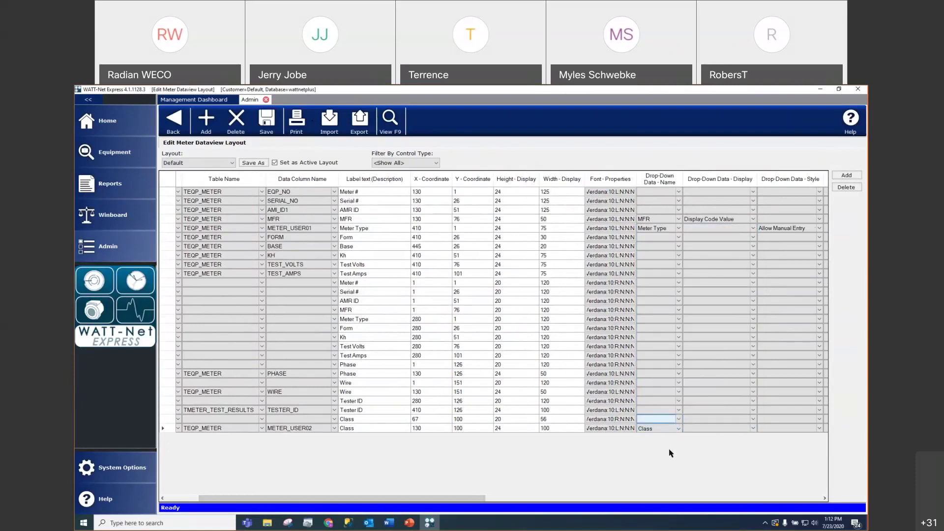
left_click(266, 121)
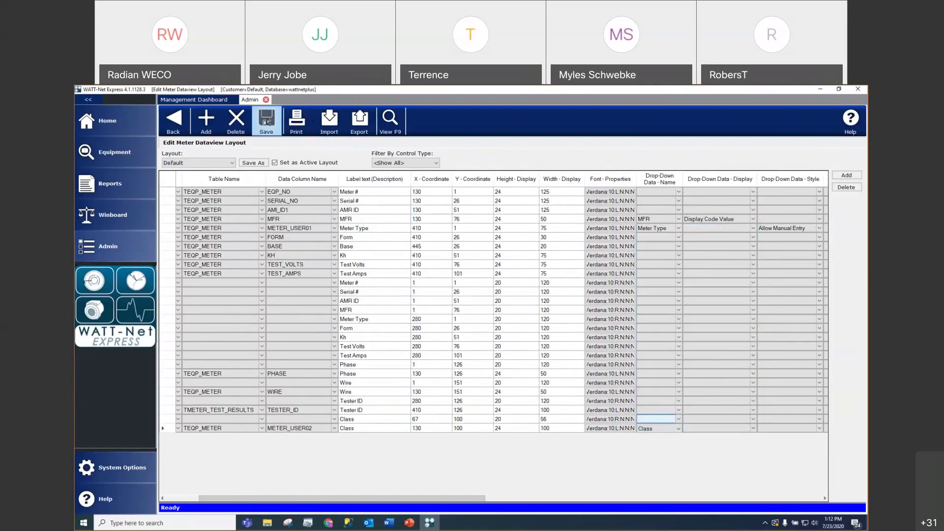
Preview the layout in the visual editor, examine the Class field's drop-down choices and return to the grid.
left_click(391, 120)
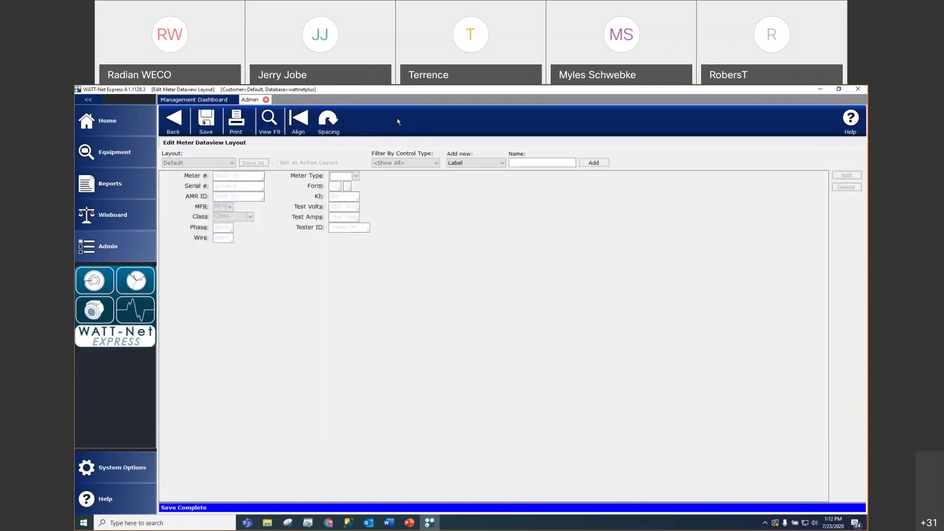
left_click(249, 217)
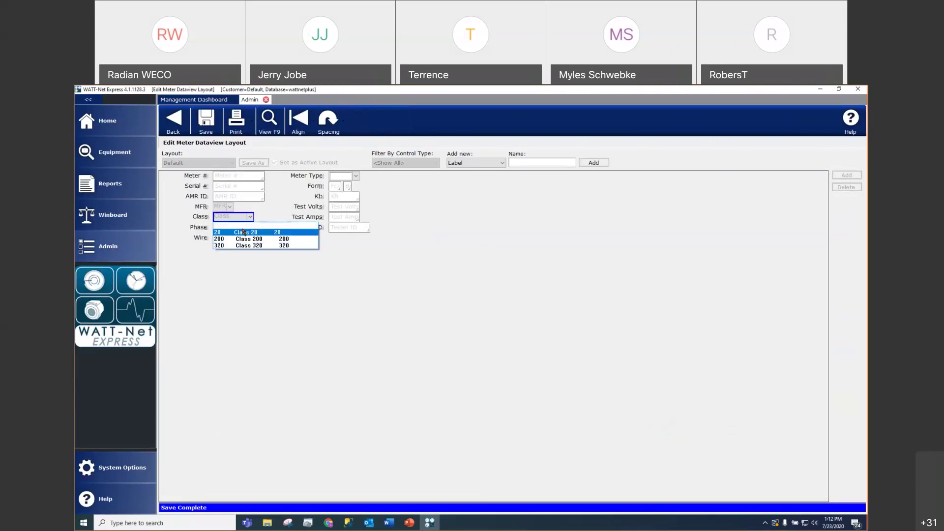
left_click(276, 121)
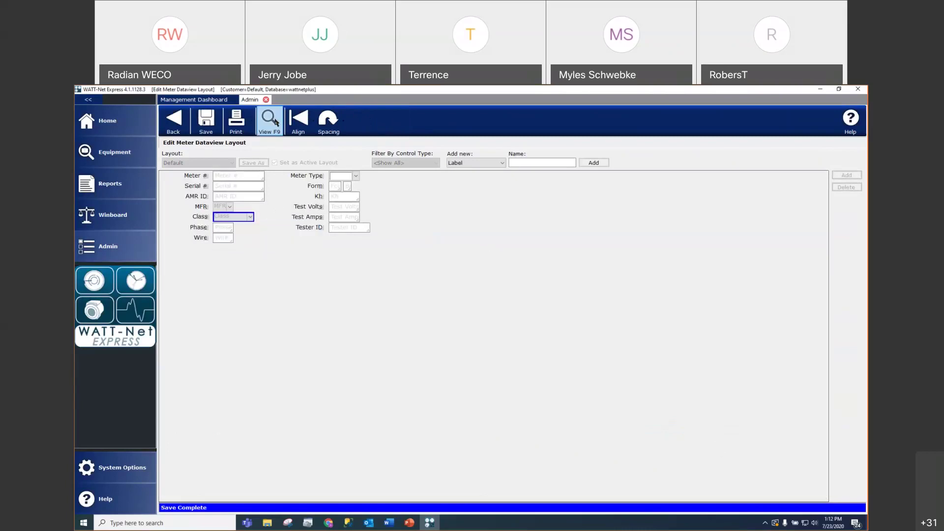
left_click(276, 122)
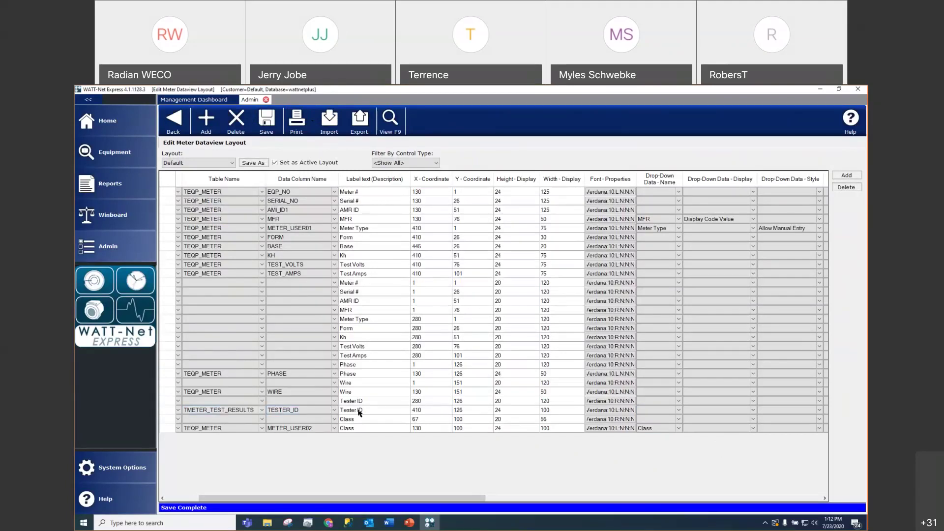
Set the drop-down data name of the TESTER_ID data column to Tester ID.
left_click(679, 412)
left_click(680, 412)
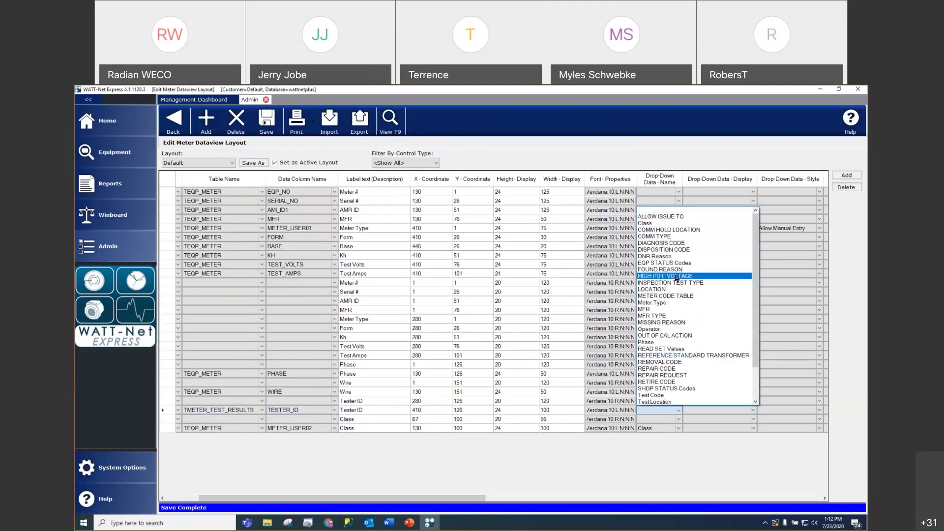
scroll(676, 278, "down", 2)
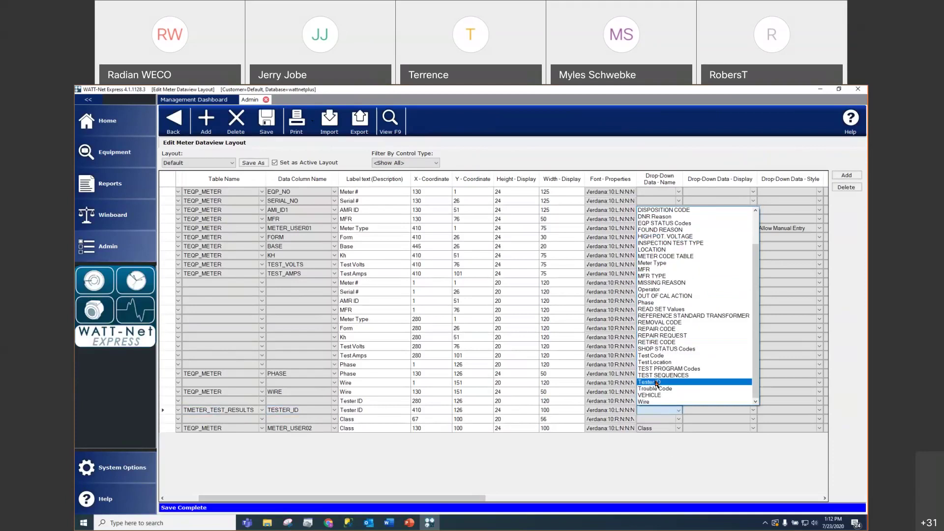
left_click(657, 384)
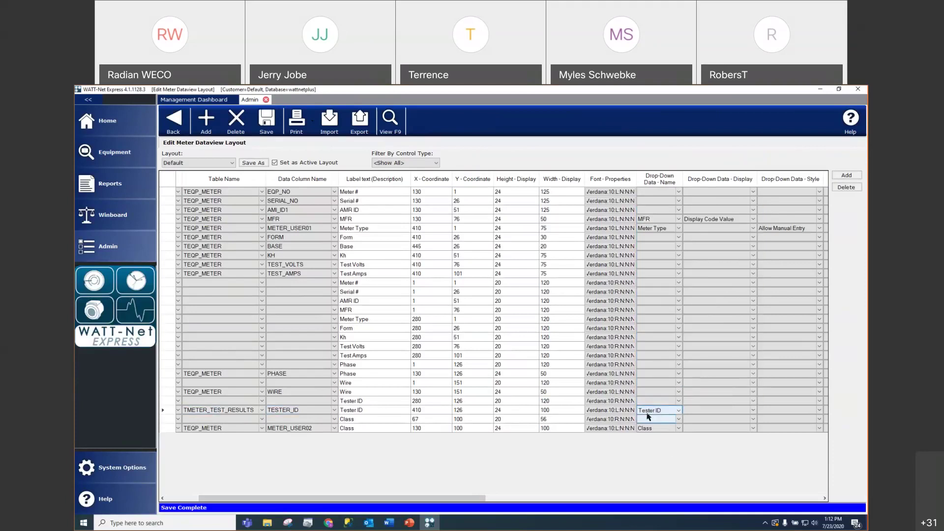
Set the drop-down data name of the WIRE data column to Wire.
left_click(669, 392)
left_click(679, 393)
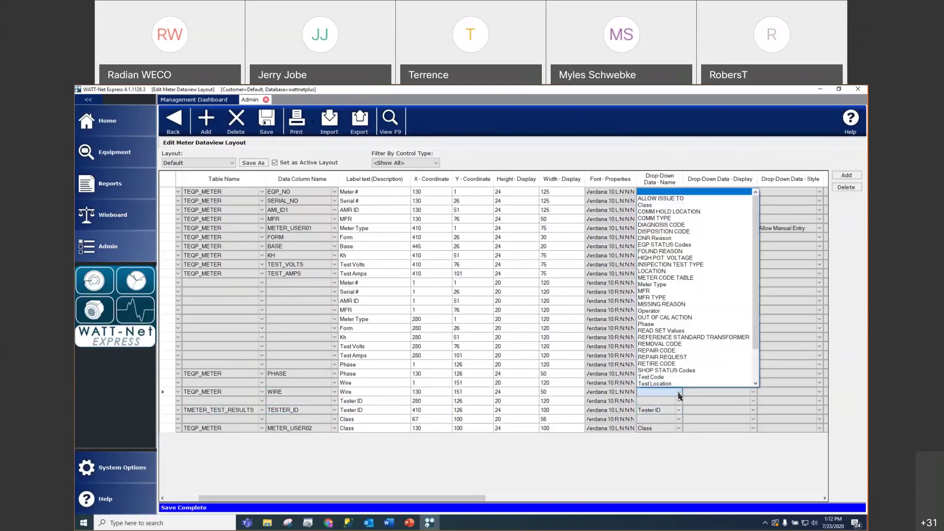
scroll(696, 289, "down", 2)
scroll(697, 289, "down", 1)
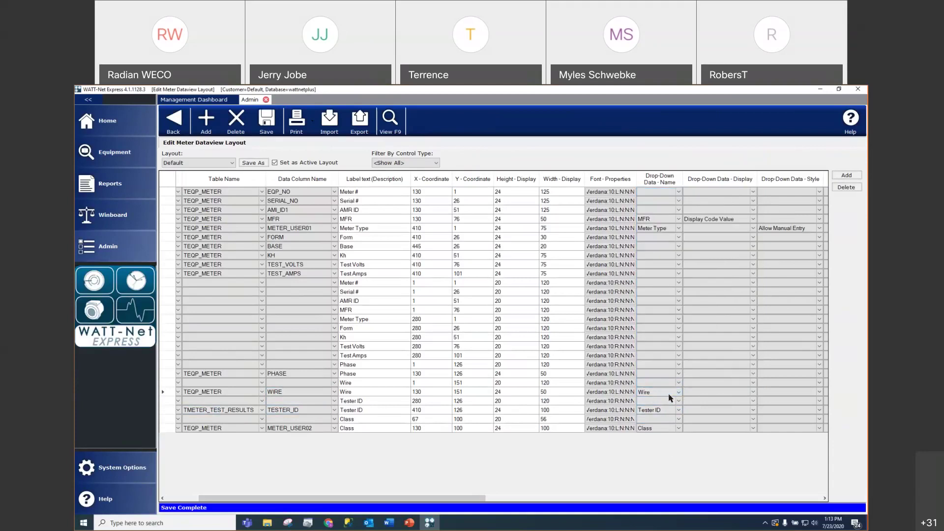
Set the drop-down data name of the PHASE data column to Phase.
left_click(681, 375)
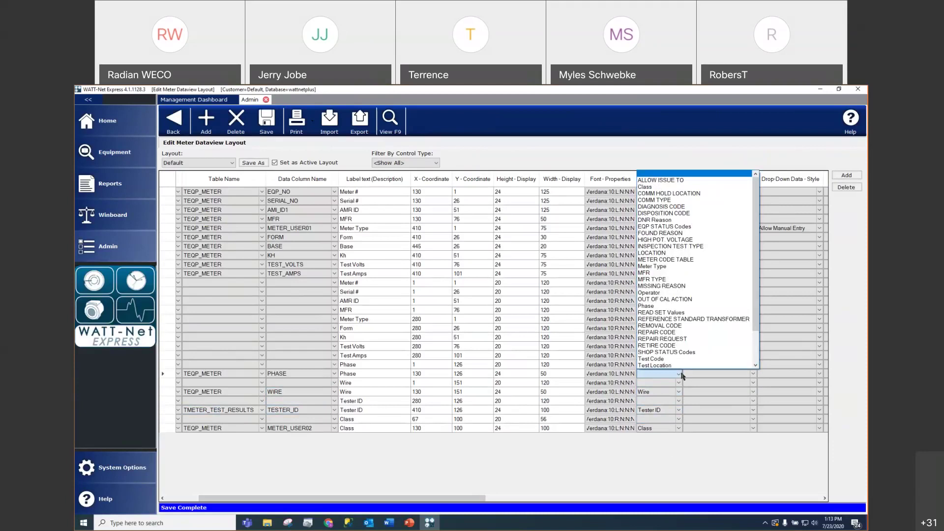
left_click(646, 306)
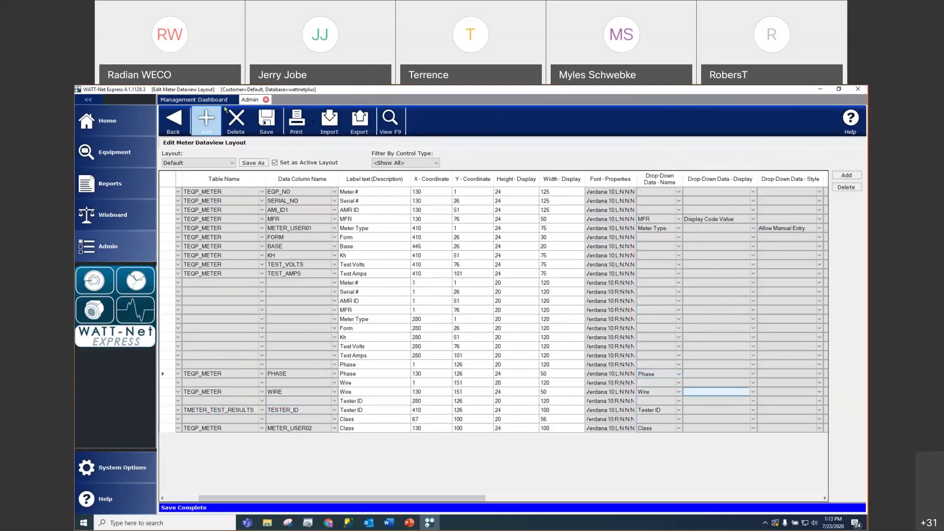
Preview the layout in the visual editor, examine the Class, Phase, Wire and Tester ID drop-down choices, and return to the grid.
left_click(392, 119)
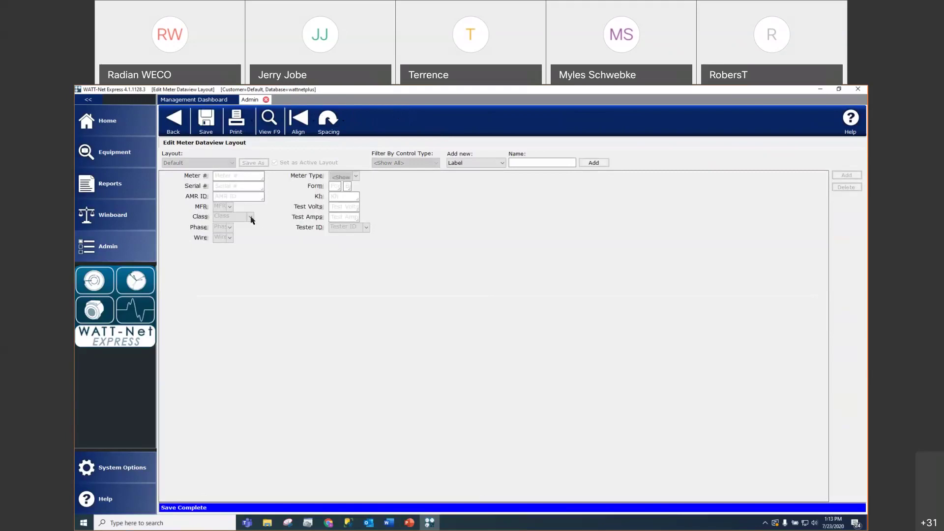
left_click(251, 218)
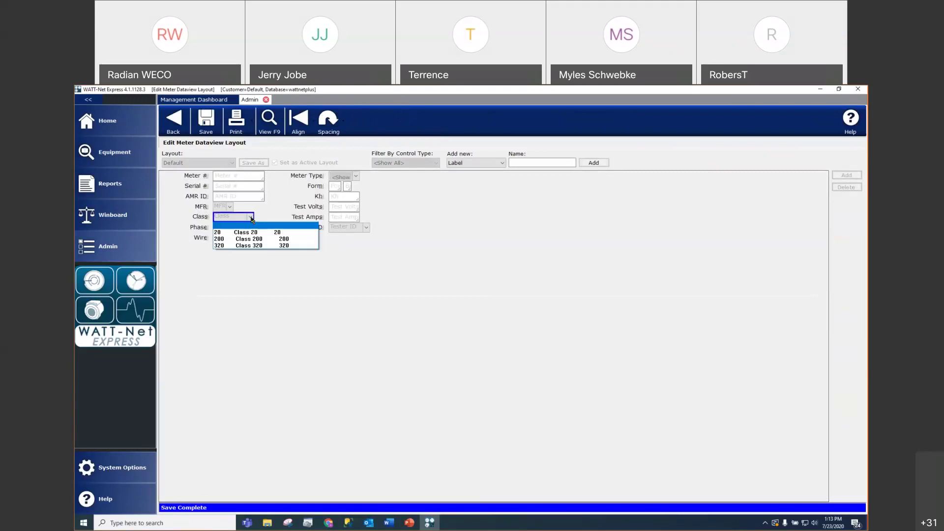
left_click(250, 218)
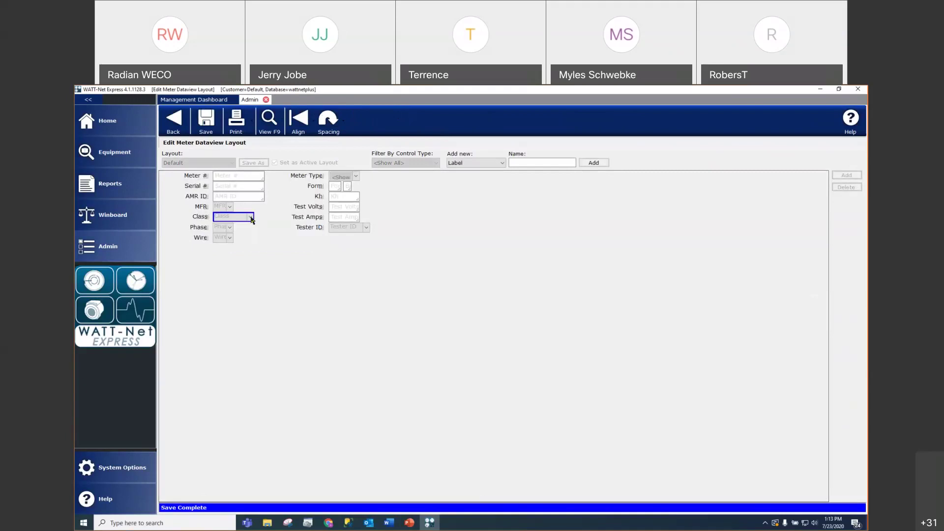
left_click(230, 228)
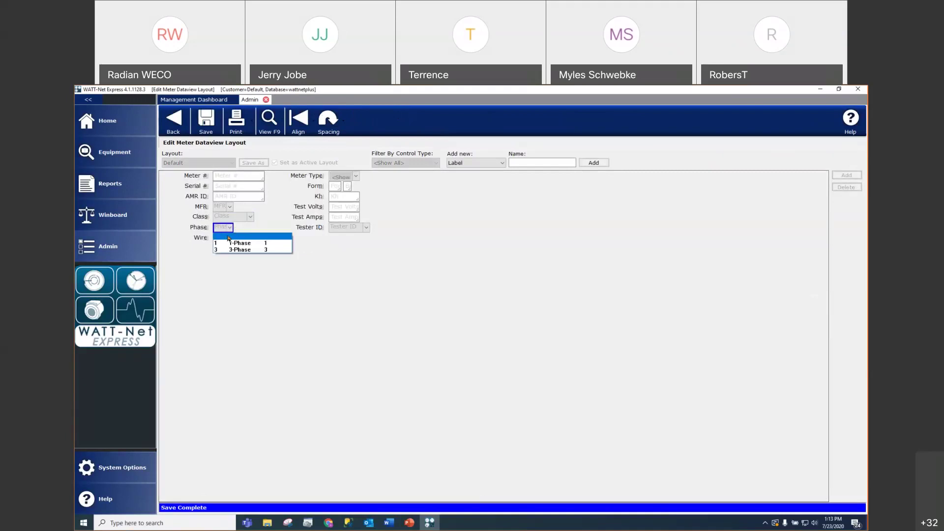
left_click(233, 230)
left_click(230, 238)
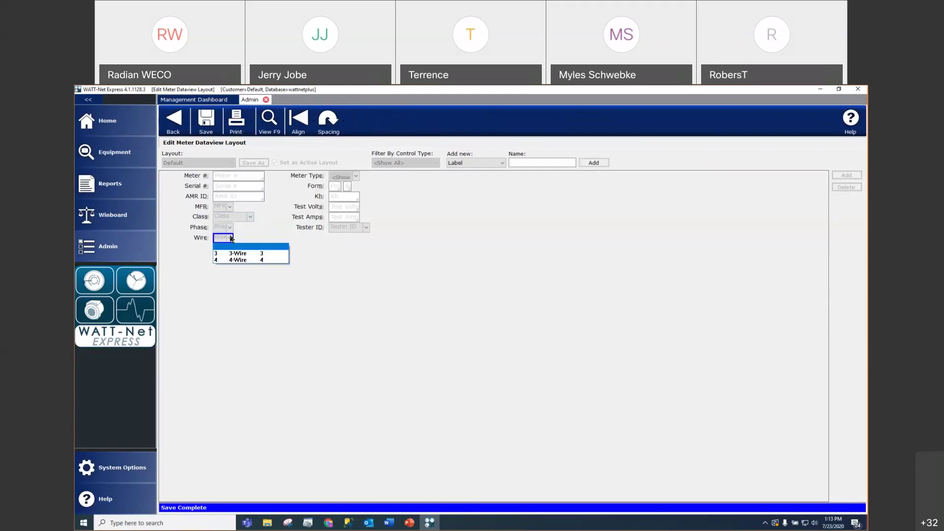
left_click(334, 254)
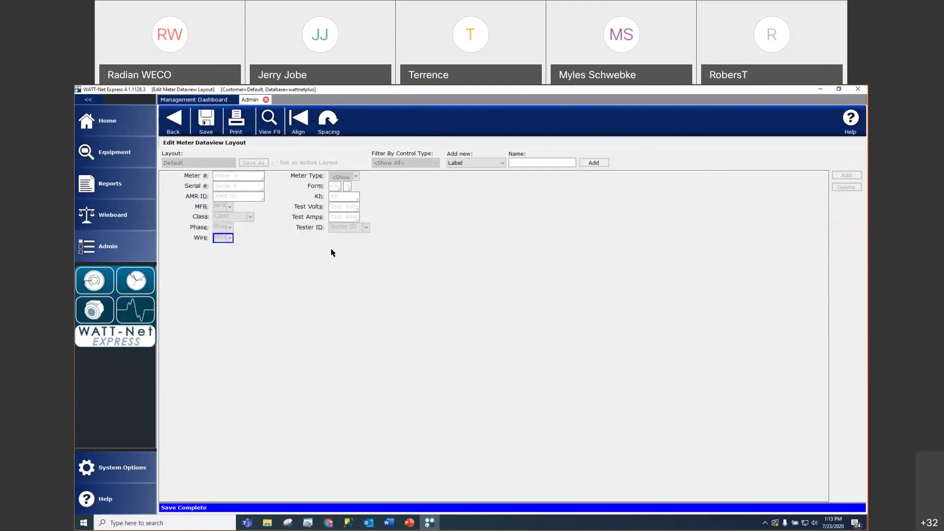
left_click(368, 227)
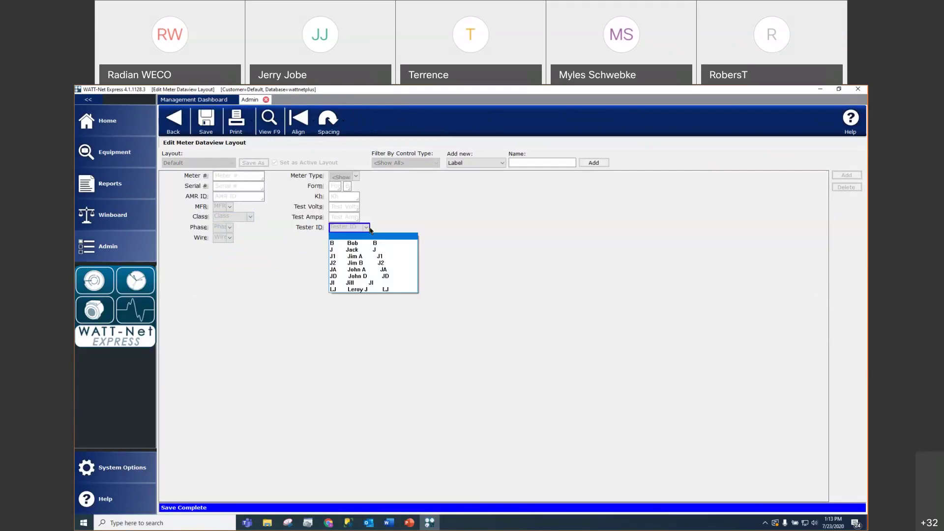
left_click(370, 227)
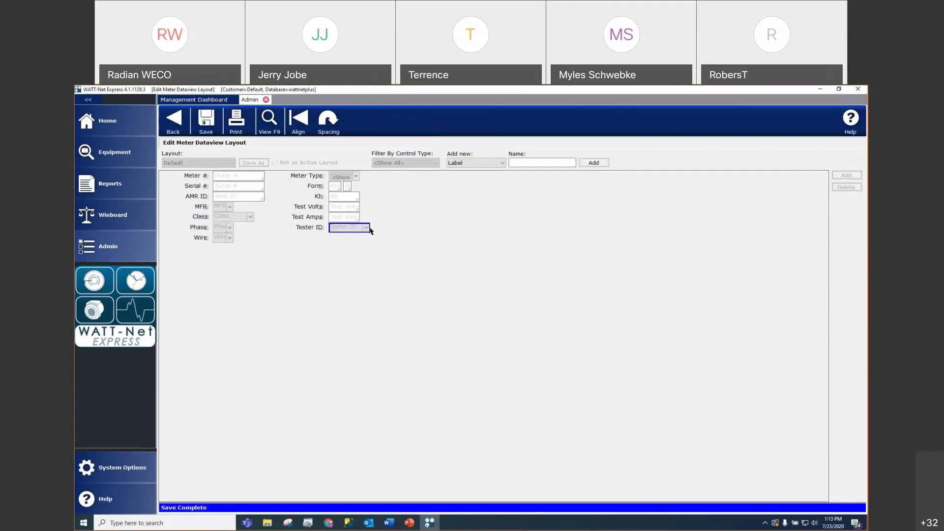
left_click(270, 122)
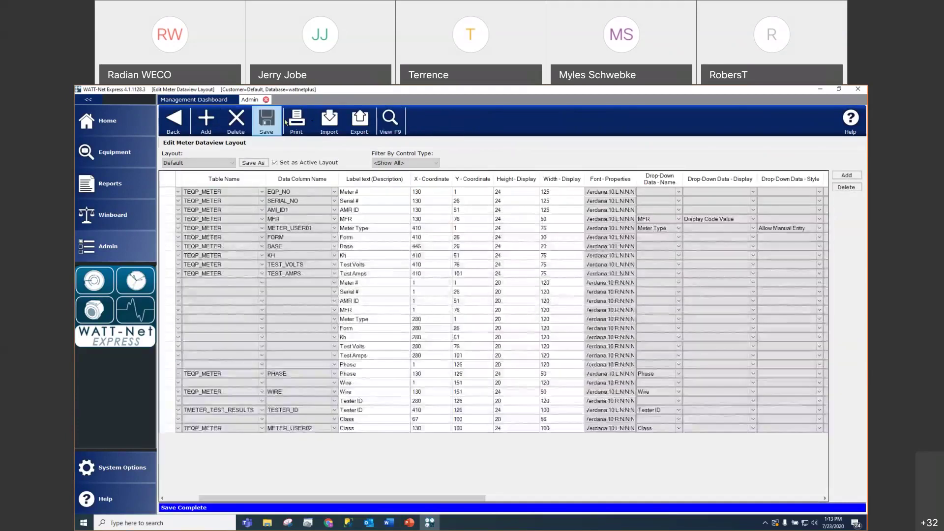
Set the drop-down data display to Display Code Value for the PHASE column and Display Description for the WIRE column.
left_click_drag(479, 498, 507, 497)
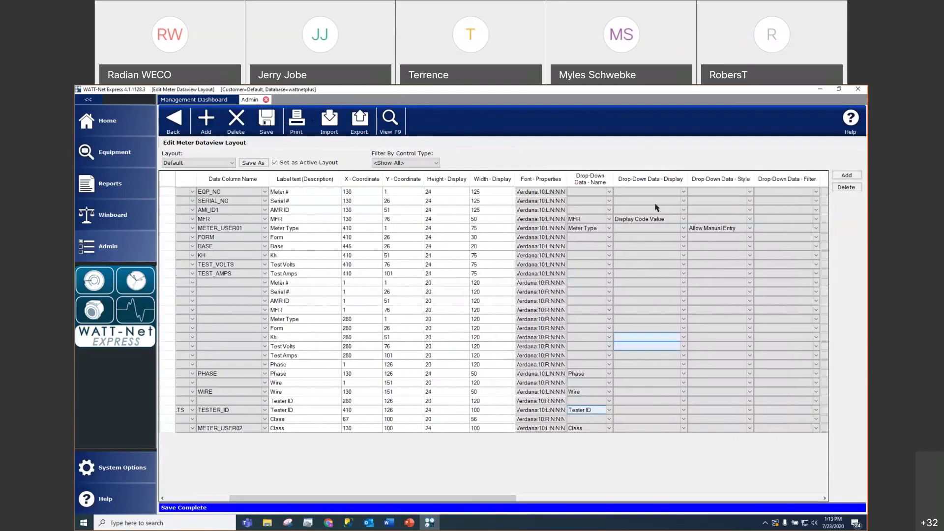
left_click(647, 374)
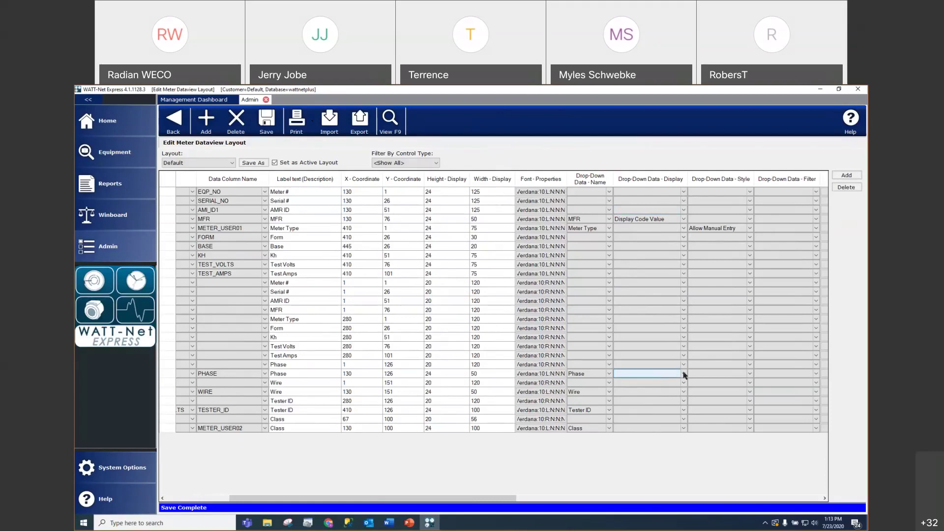
left_click(684, 374)
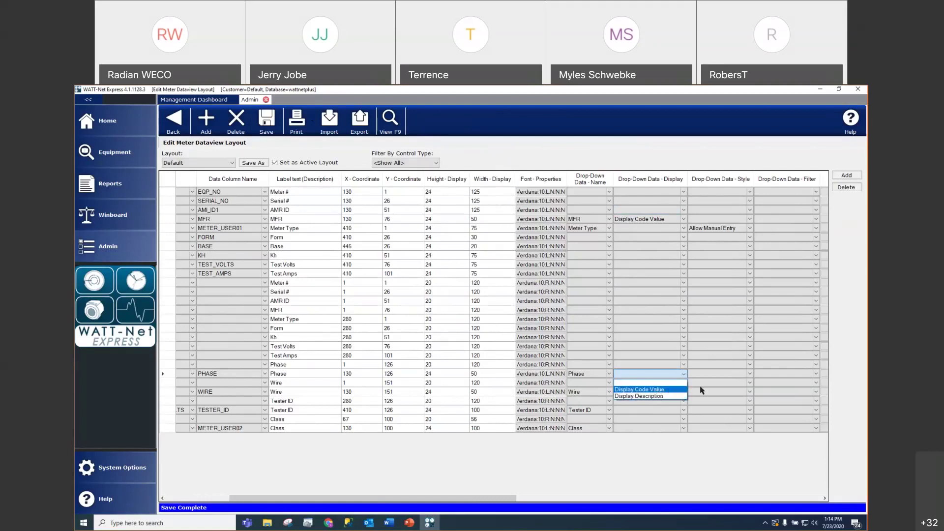
left_click(658, 390)
left_click(658, 392)
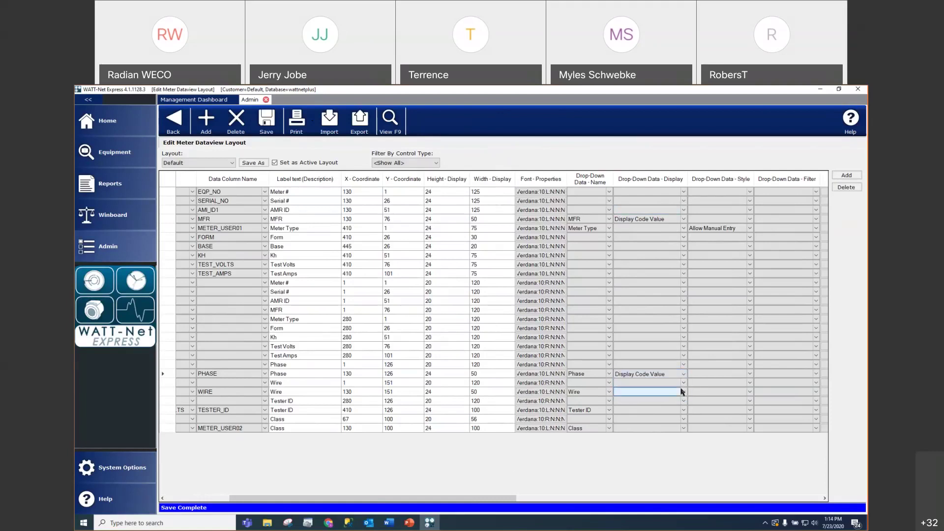
left_click(686, 394)
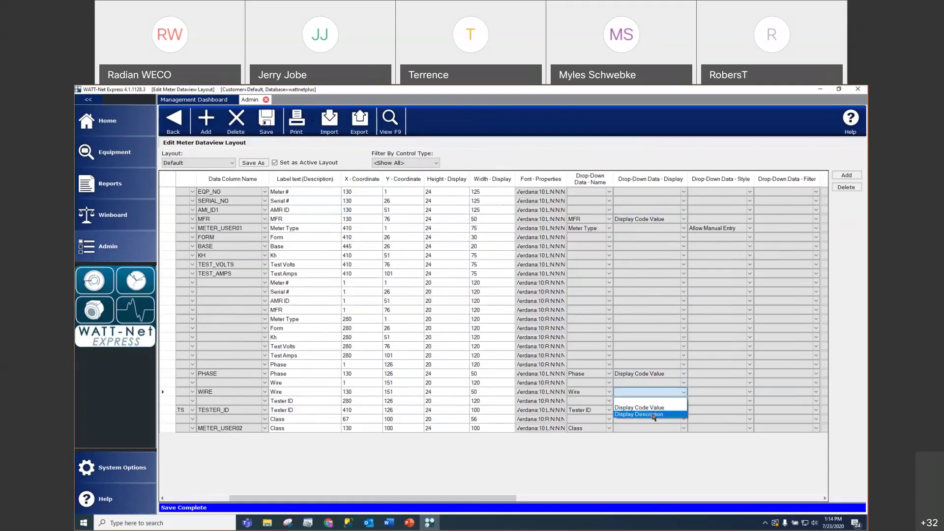
left_click(653, 415)
Set the drop-down data display of the TESTER_ID and METER_USER02 columns to Display Description and save the layout.
left_click(682, 412)
left_click(684, 411)
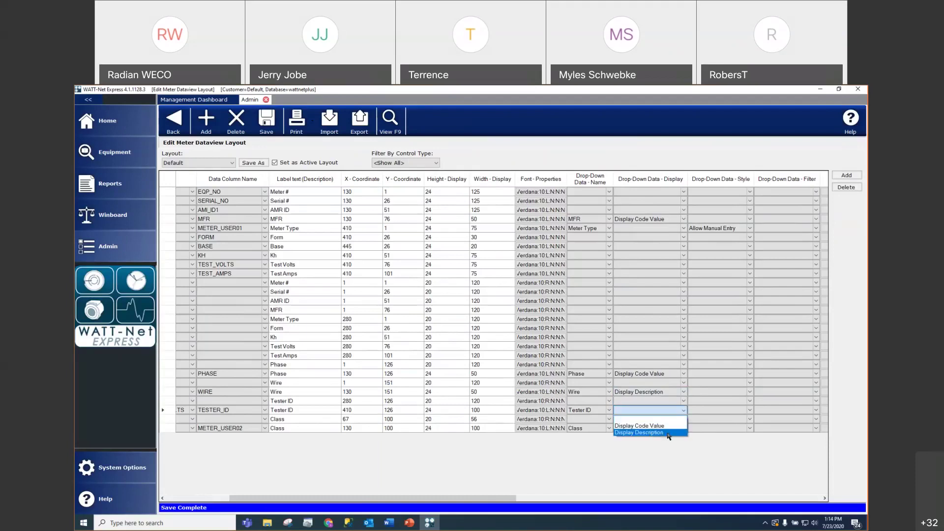
left_click(641, 433)
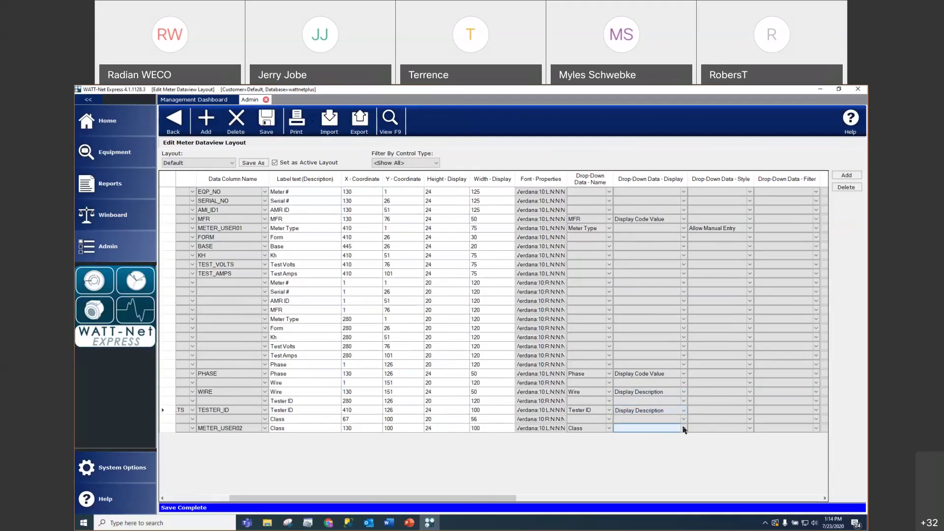
left_click(683, 429)
left_click(656, 451)
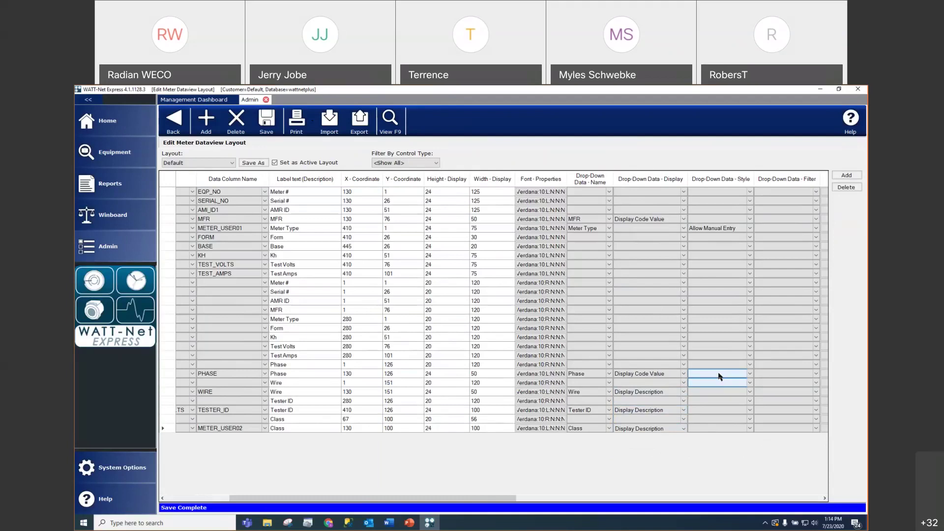
left_click(268, 122)
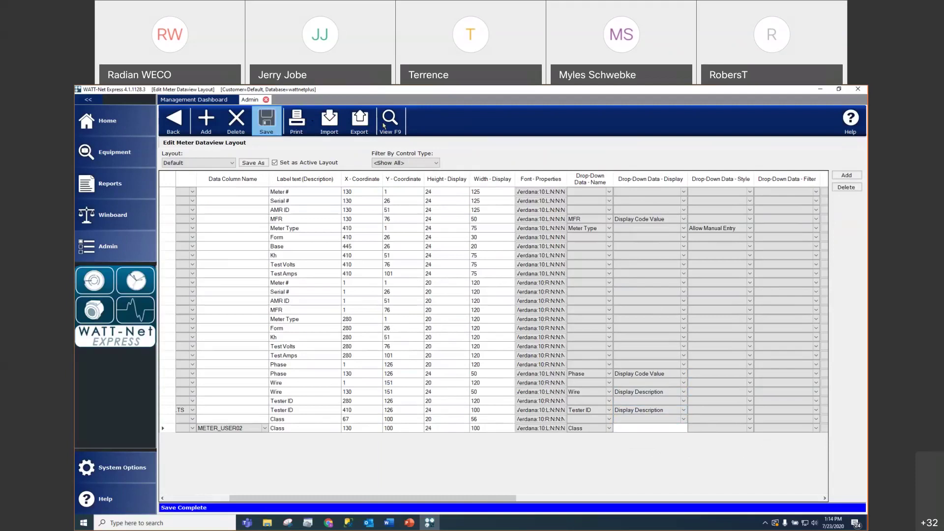
Preview the layout in the visual editor, examine how the Class and Phase choices are displayed, and return to the grid.
left_click(386, 123)
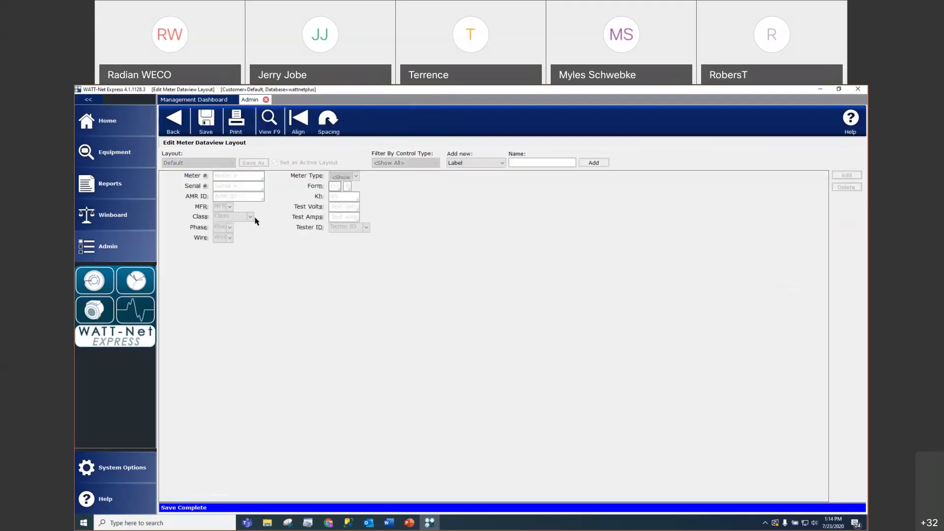
left_click(250, 217)
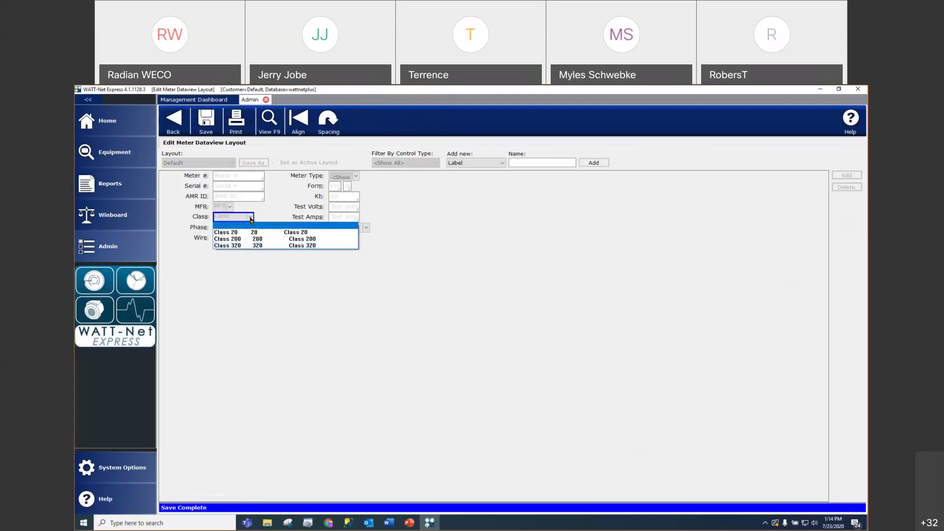
left_click(231, 226)
left_click(229, 228)
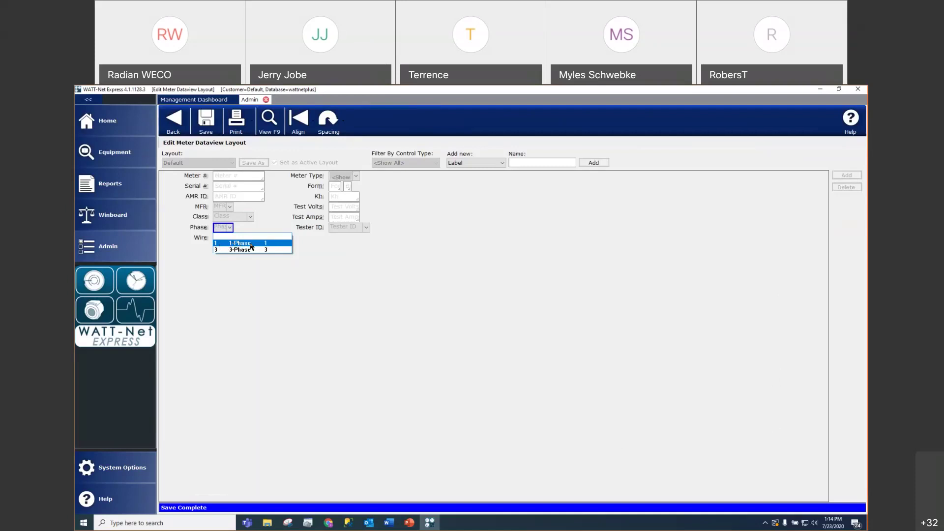
left_click(229, 228)
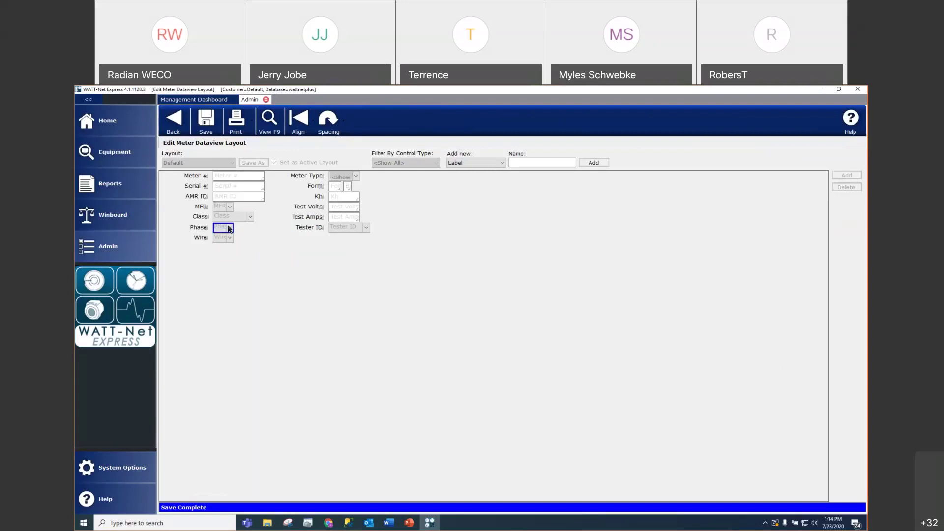
left_click(268, 117)
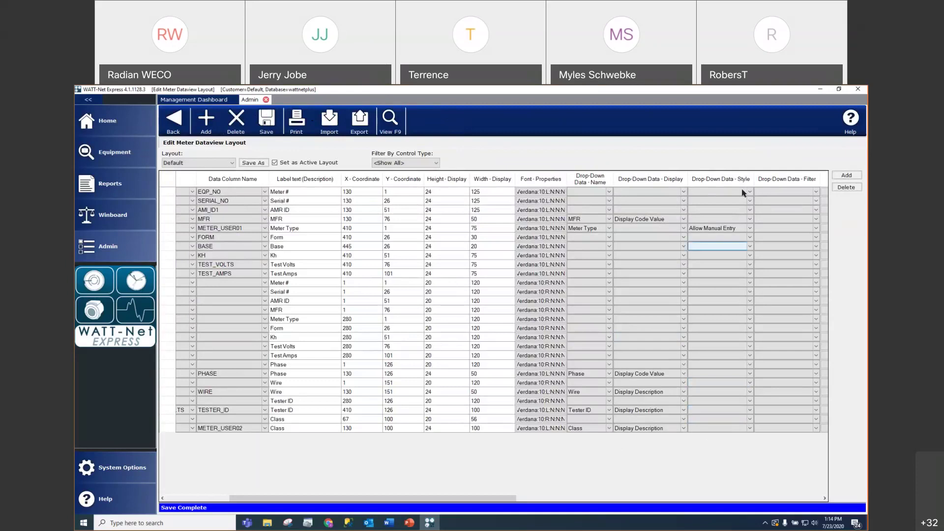
Set the drop-down data style of the TESTER_ID column to Allow Manual Entry and save the layout.
left_click(750, 410)
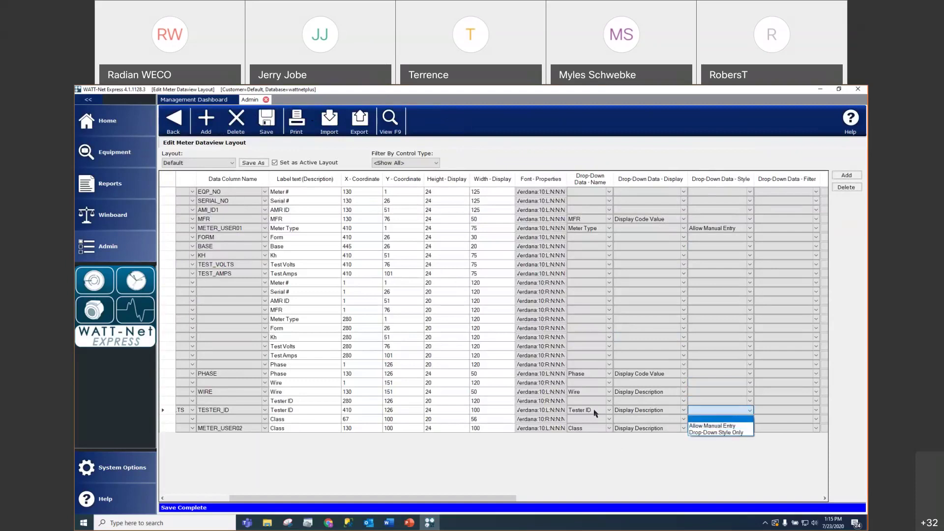
left_click(732, 427)
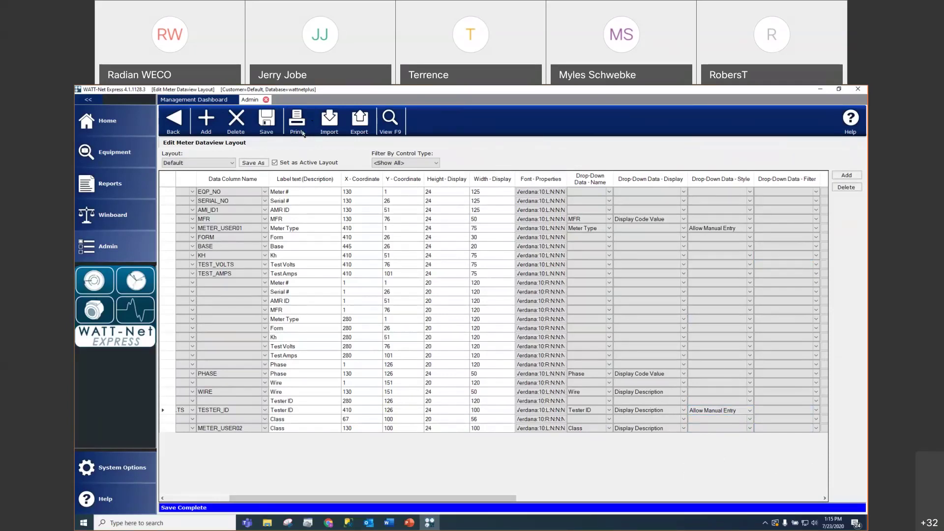
left_click(268, 126)
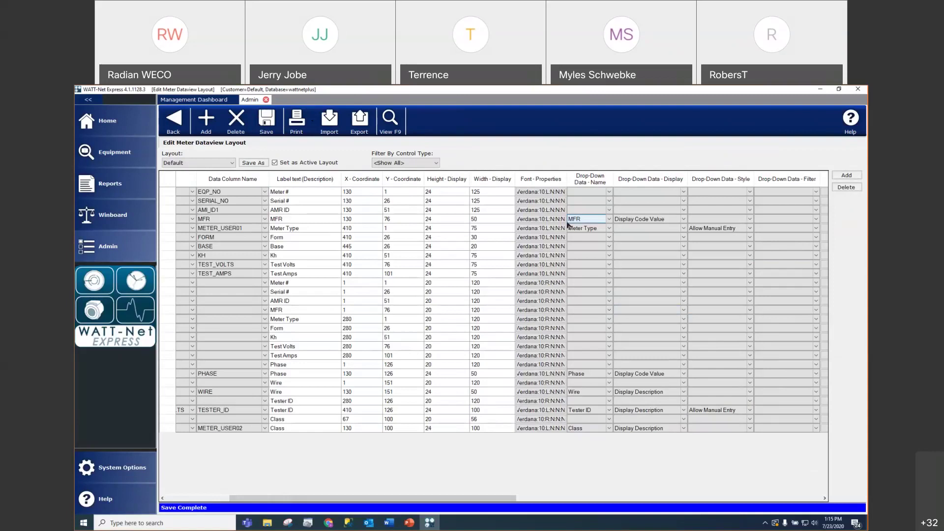
Examine the Tester ID and Meter Type fields in the visual editor, comparing them with their drop-down style settings in the grid.
left_click(390, 119)
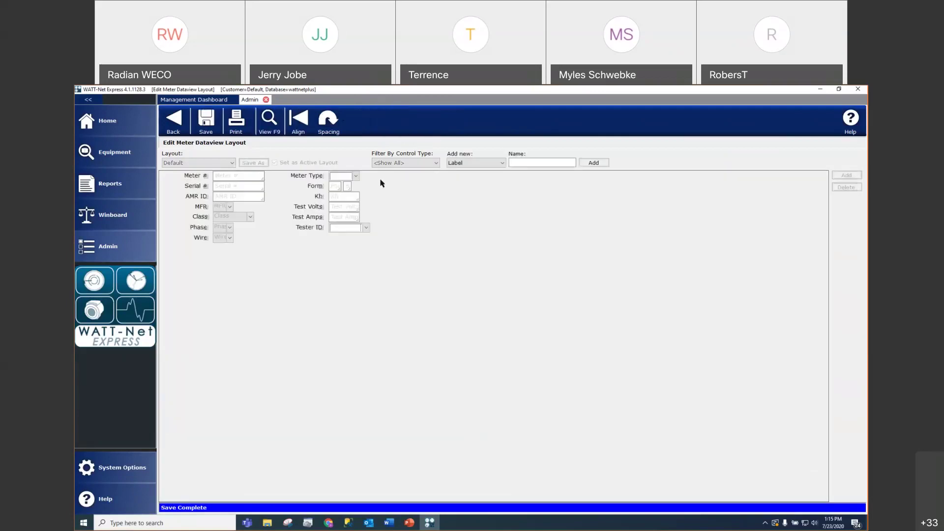
left_click(340, 227)
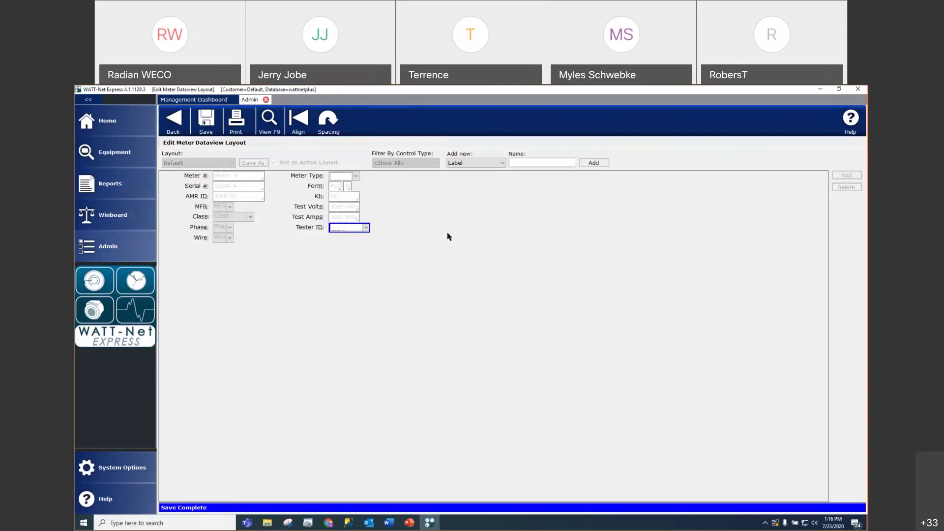
left_click(357, 176)
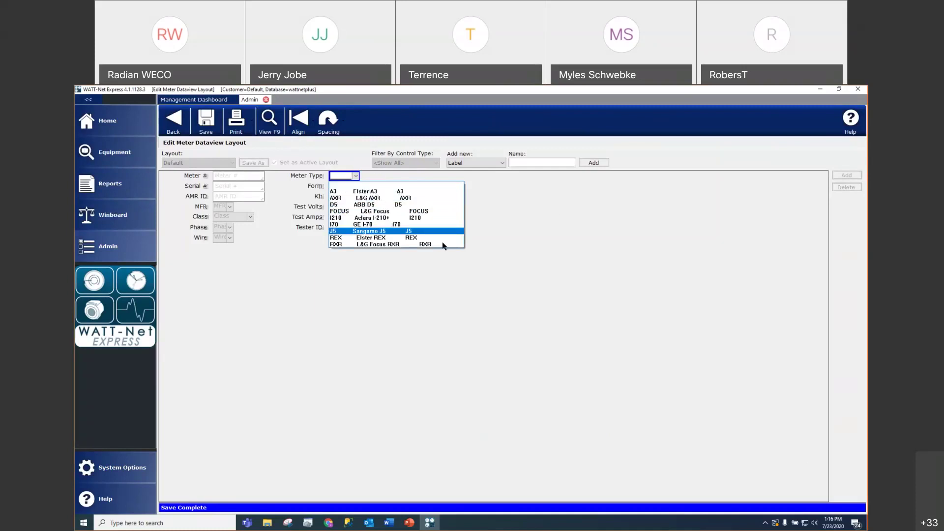
left_click(356, 178)
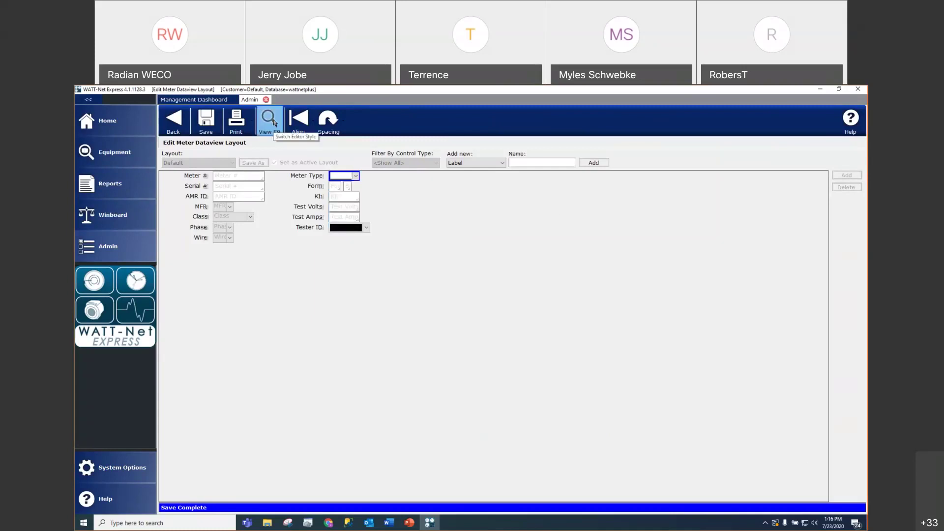
left_click(275, 123)
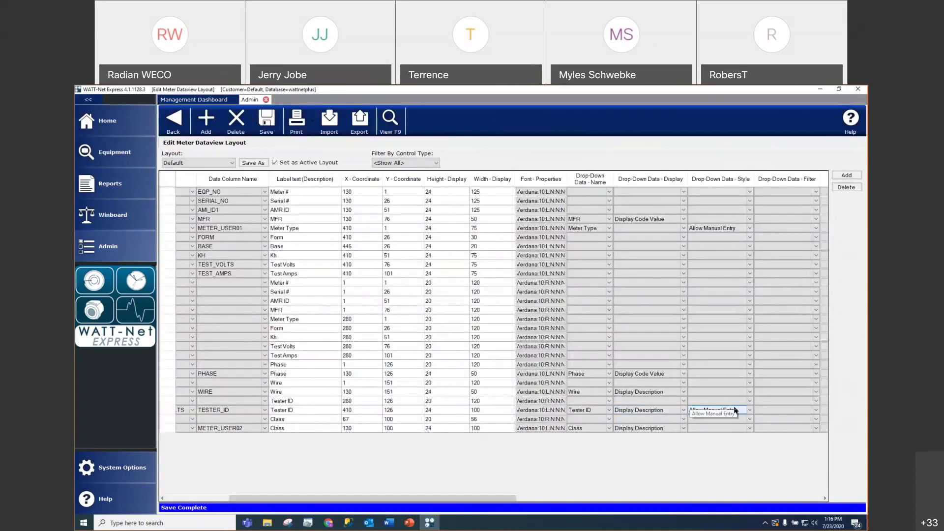
left_click(758, 221)
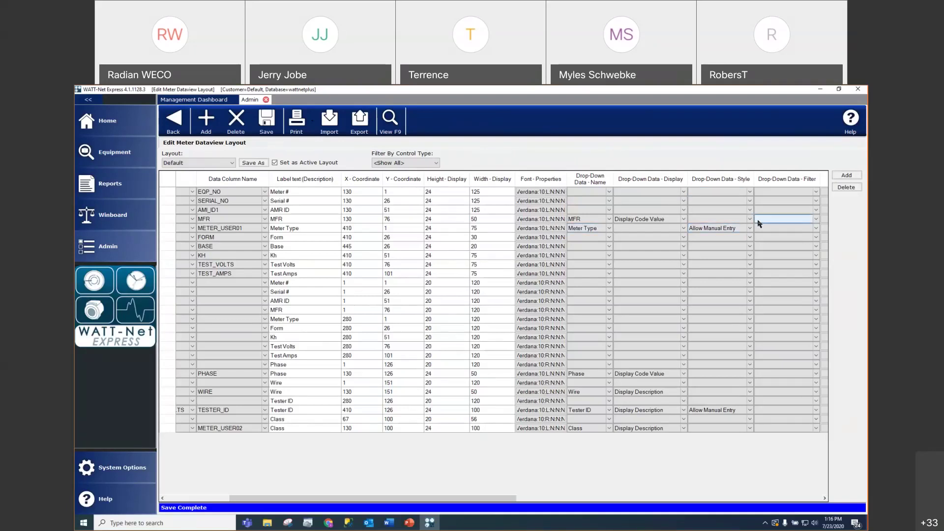
left_click(389, 122)
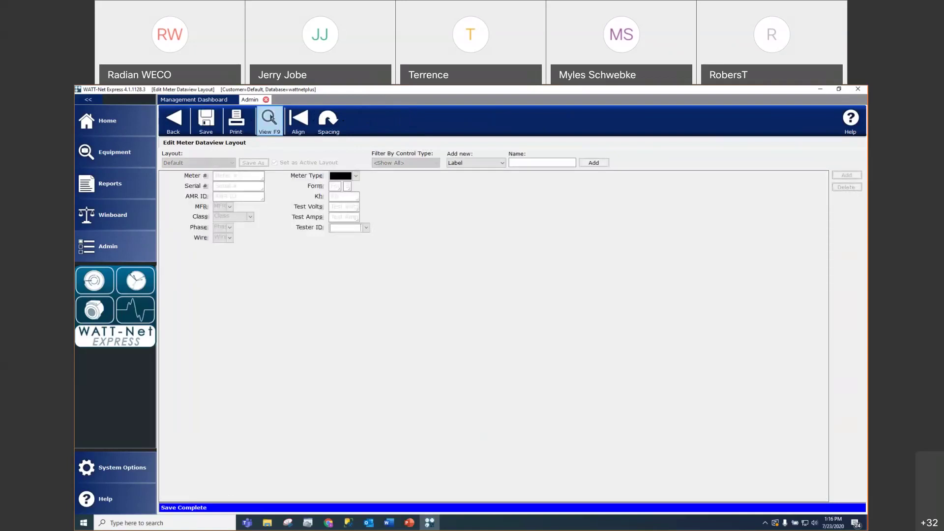
Save the meter dataview layout and review the Electric Meter manufacturer codes in the validation settings.
left_click(204, 123)
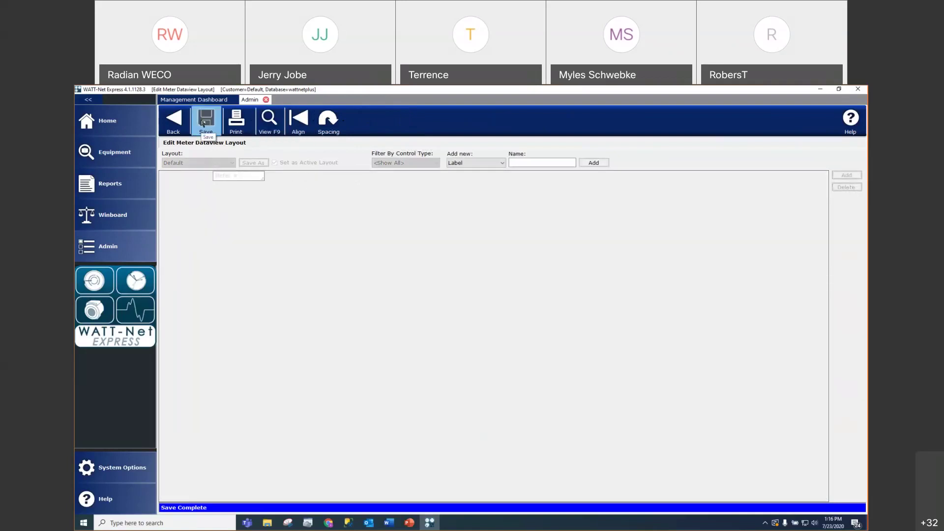
left_click(173, 130)
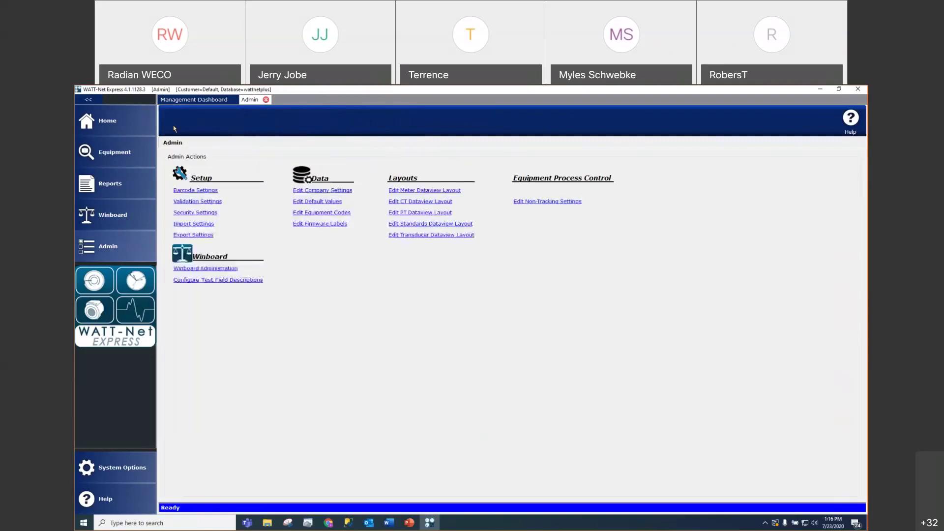
left_click(215, 203)
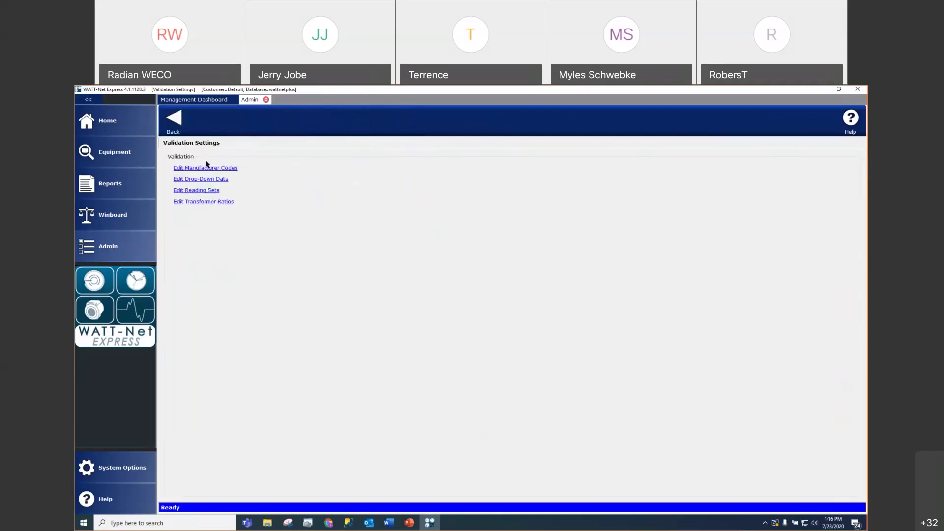
left_click(230, 170)
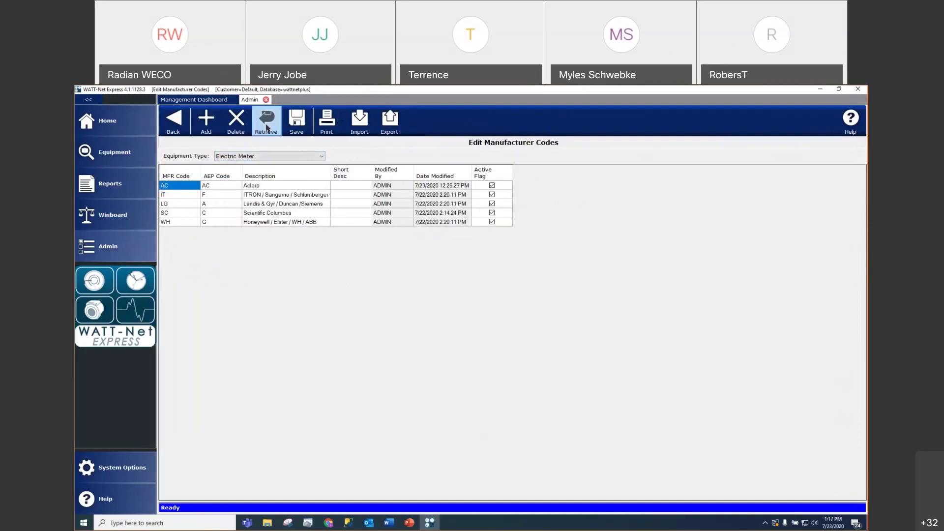
left_click(176, 127)
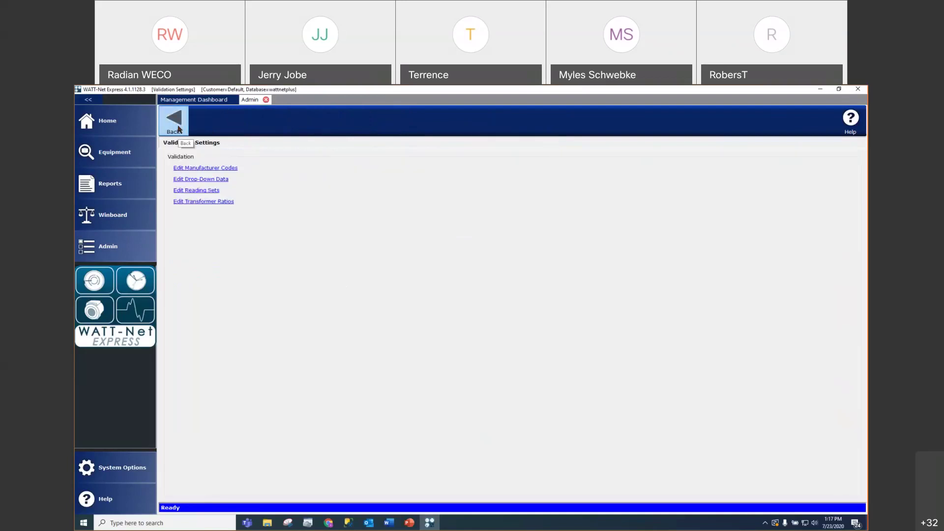
left_click(178, 128)
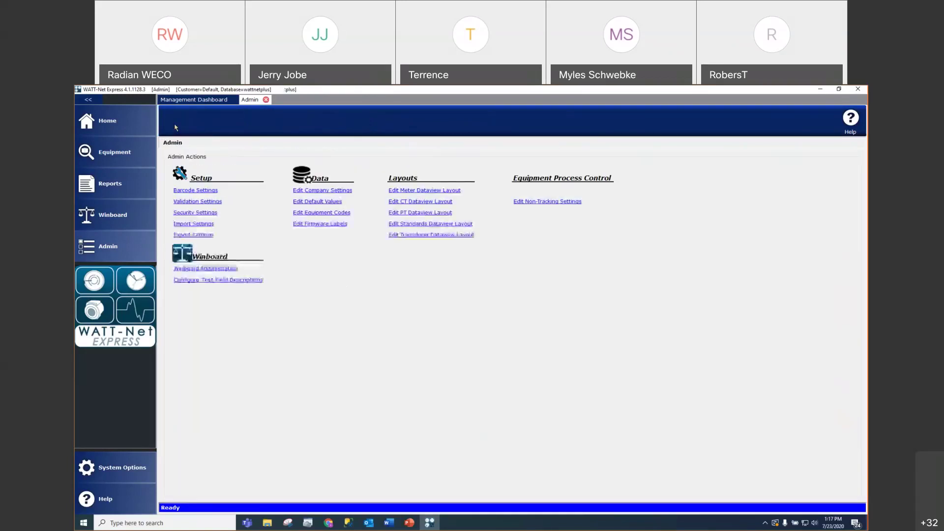
Examine the MFR choices in the visual editor of the meter dataview layout and return to the grid.
left_click(430, 191)
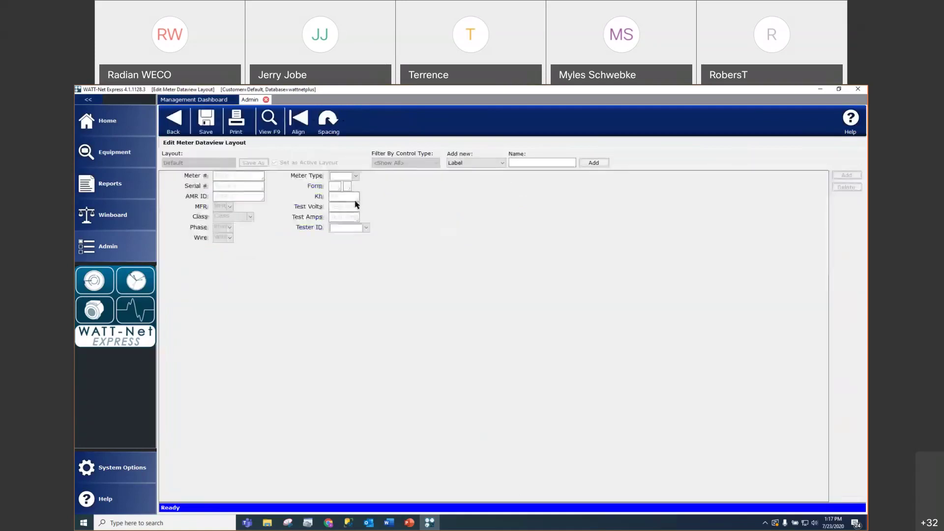
left_click(230, 206)
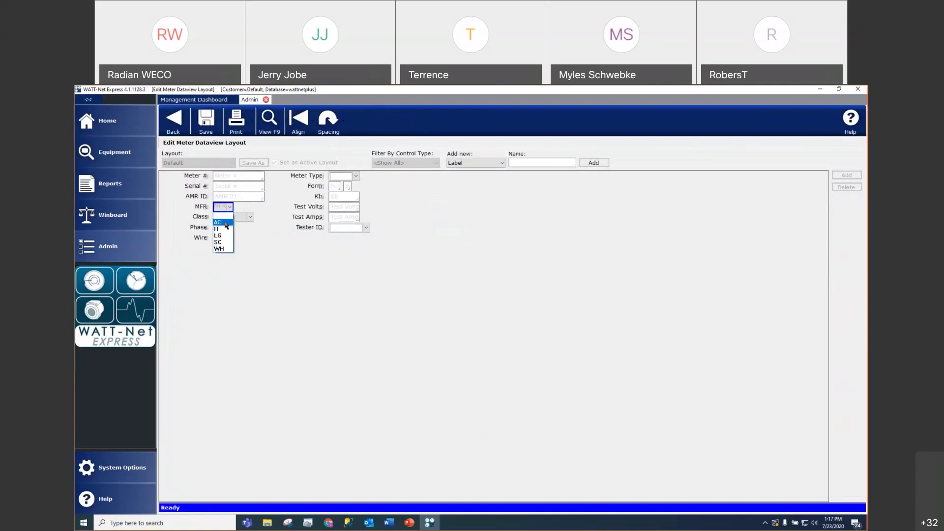
left_click(276, 122)
left_click(277, 122)
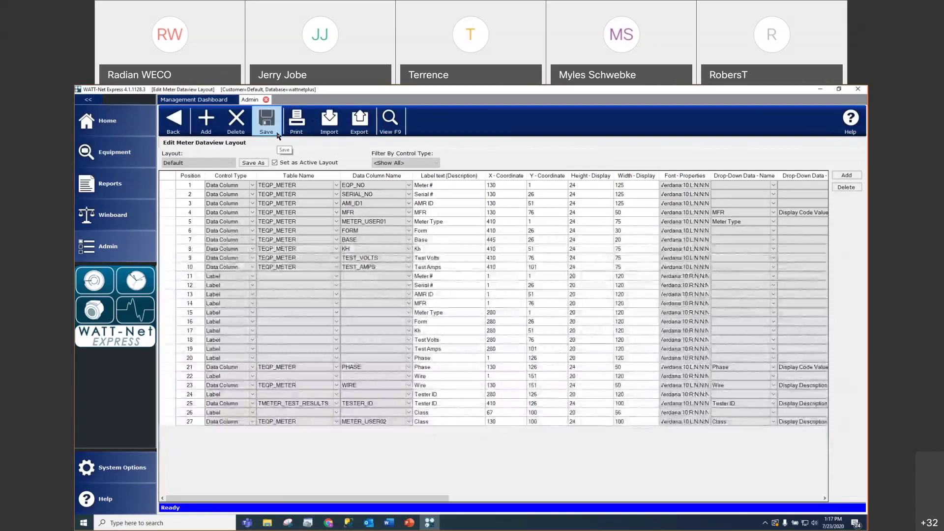
Add an Electric Meter manufacturer with MFR code GE, AEP code GE and description General Electric, and save it.
left_click(175, 127)
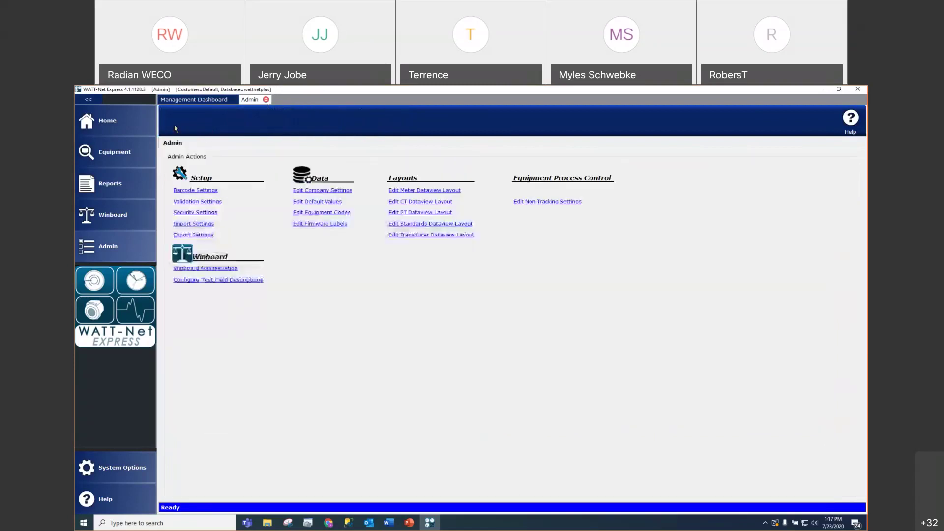
left_click(204, 202)
left_click(197, 167)
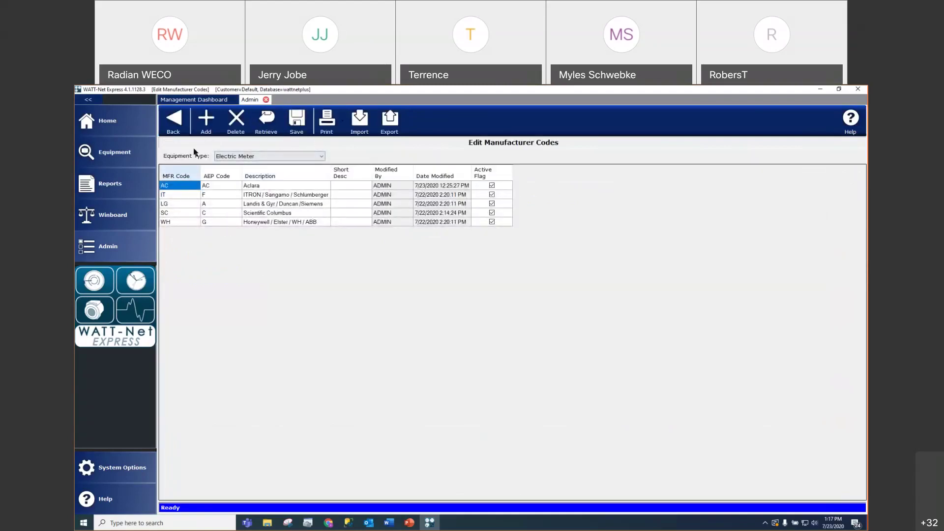
left_click(208, 121)
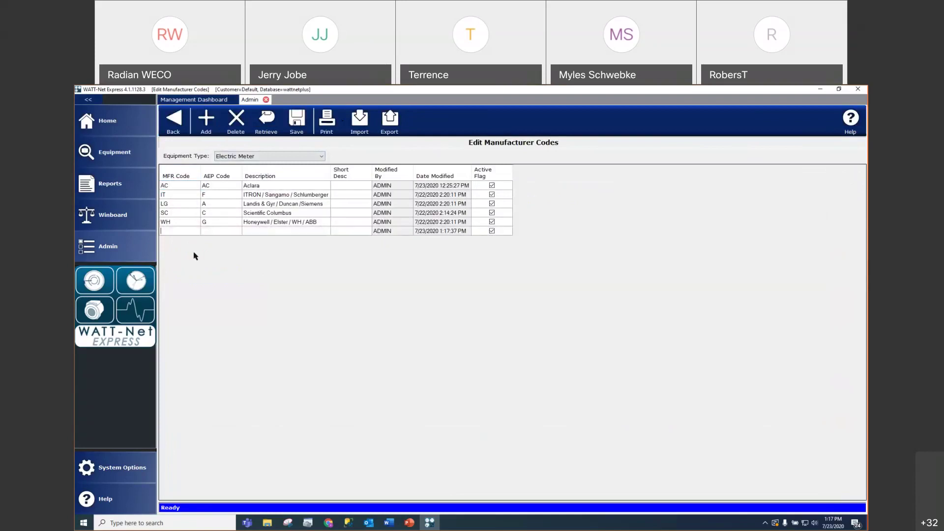
type("GE")
key("Tab")
type("G")
key("Tab")
type("General Electric")
left_click(297, 121)
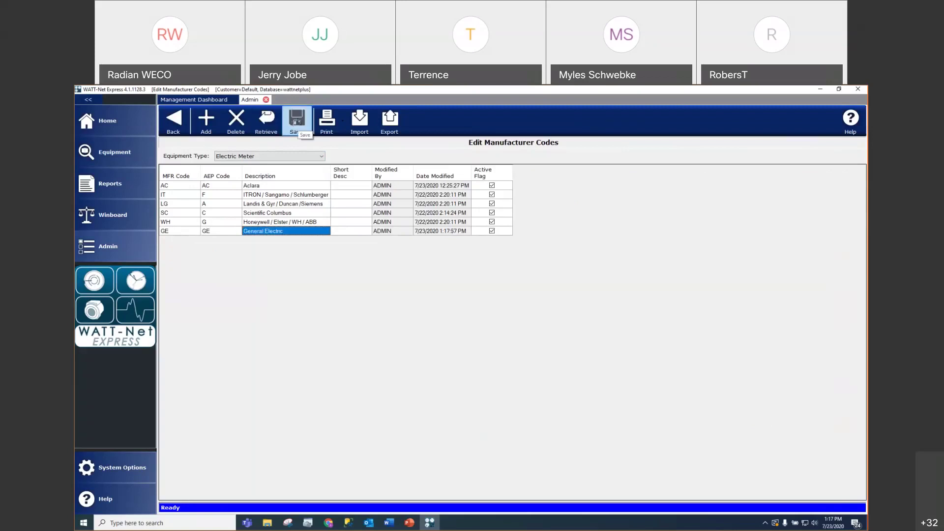
Check the MFR choices in the visual editor of the meter dataview layout for the GE code.
left_click(171, 120)
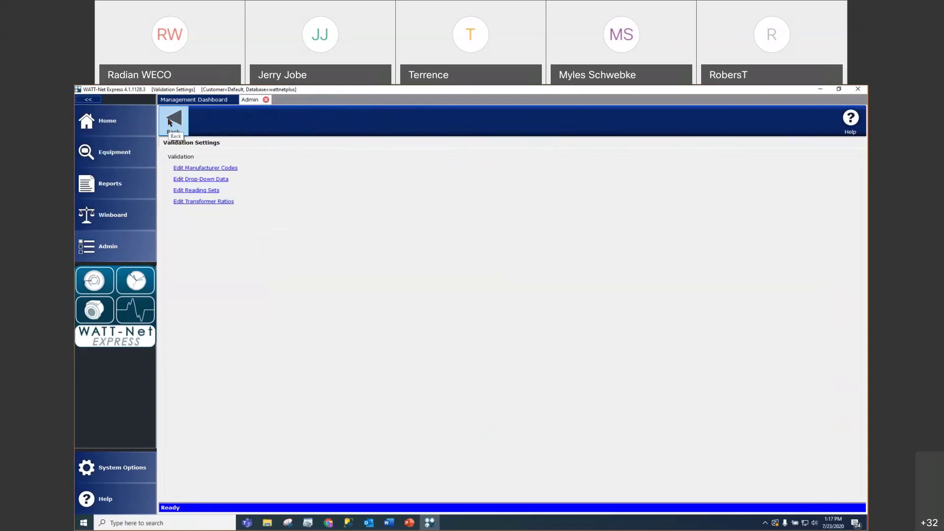
left_click(171, 121)
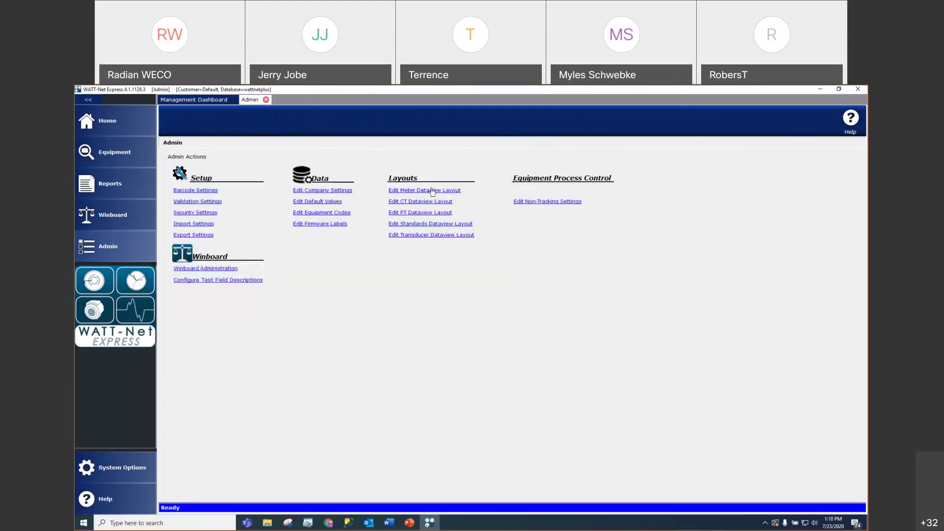
left_click(432, 191)
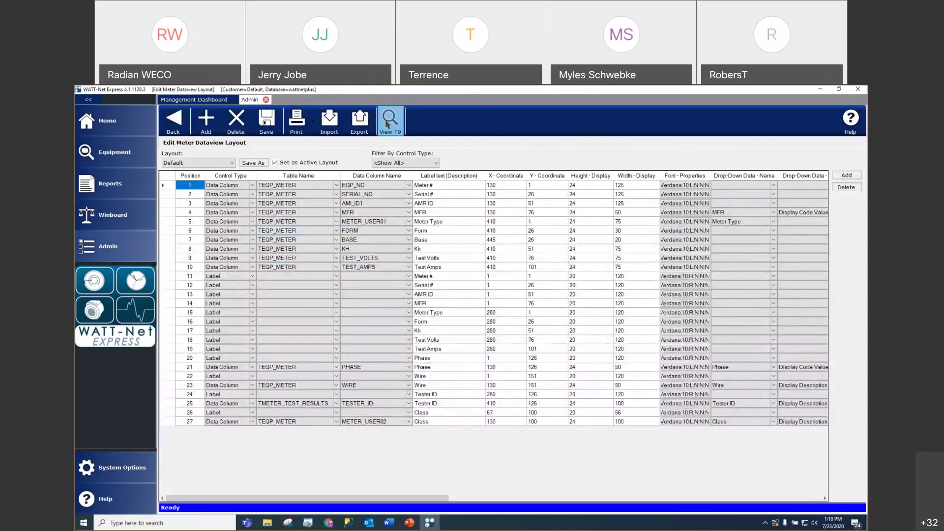
left_click(388, 122)
left_click(233, 208)
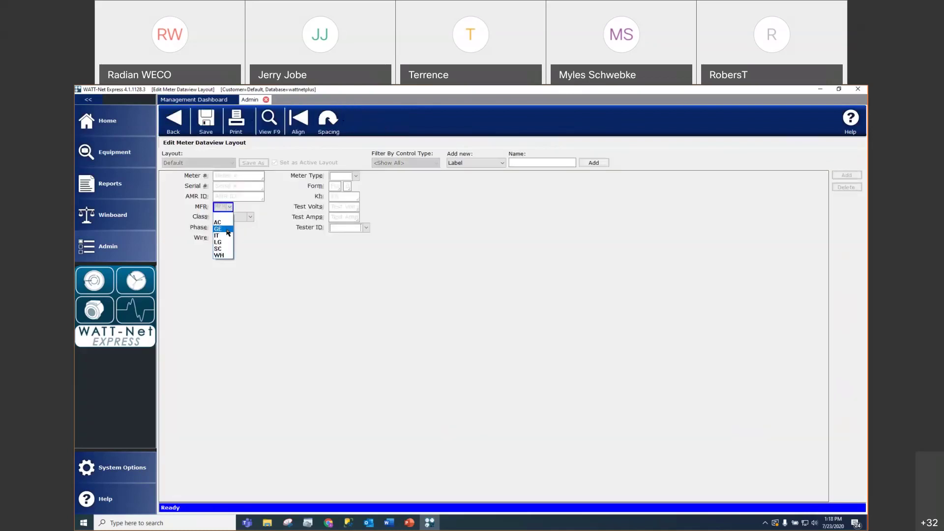
left_click(226, 229)
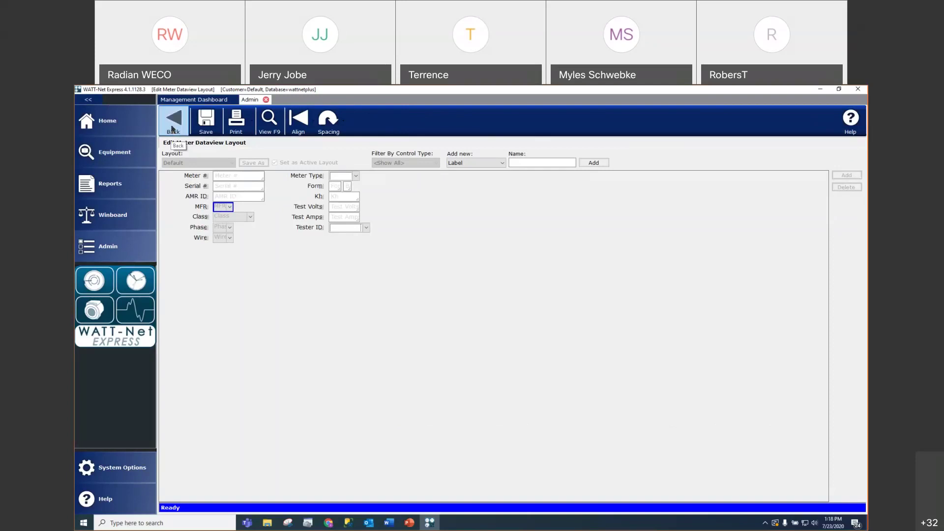
Close the admin area and open Meter Testing on the Emulator test station.
left_click(172, 129)
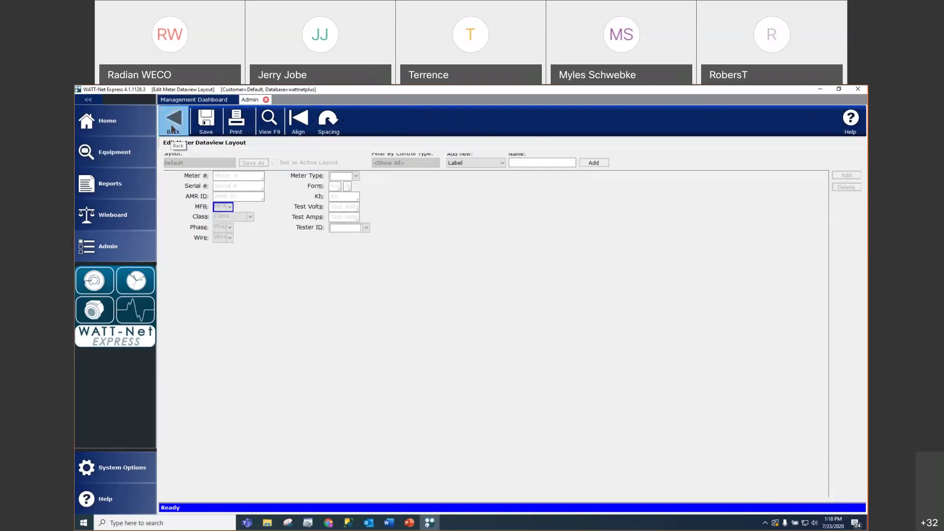
left_click(266, 100)
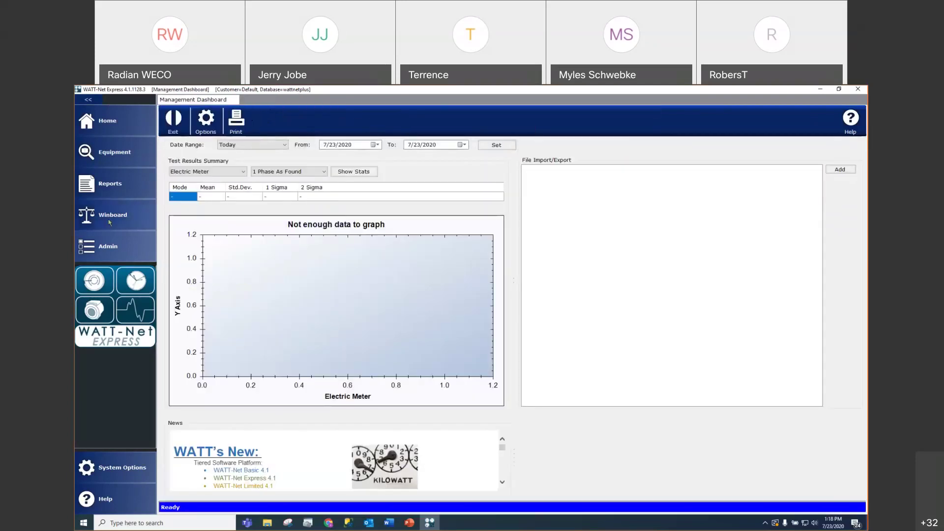
left_click(110, 219)
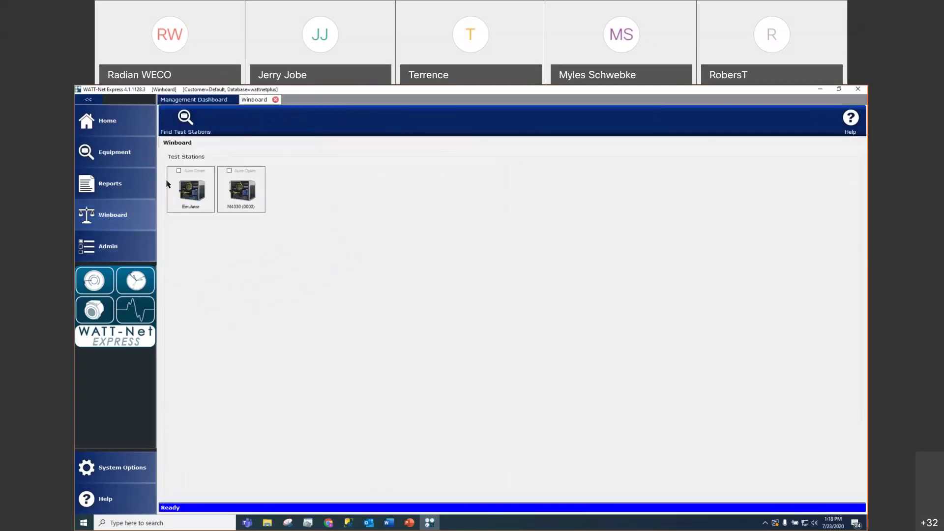
left_click(195, 192)
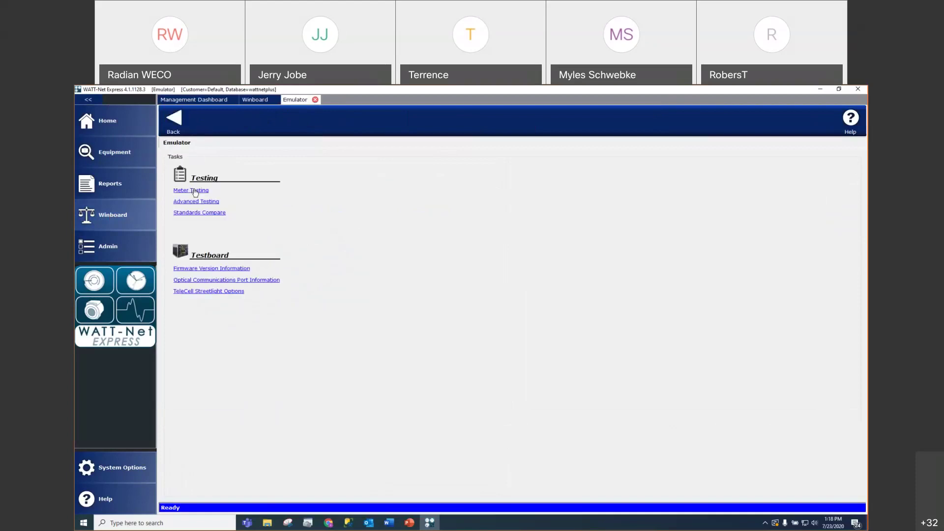
left_click(194, 190)
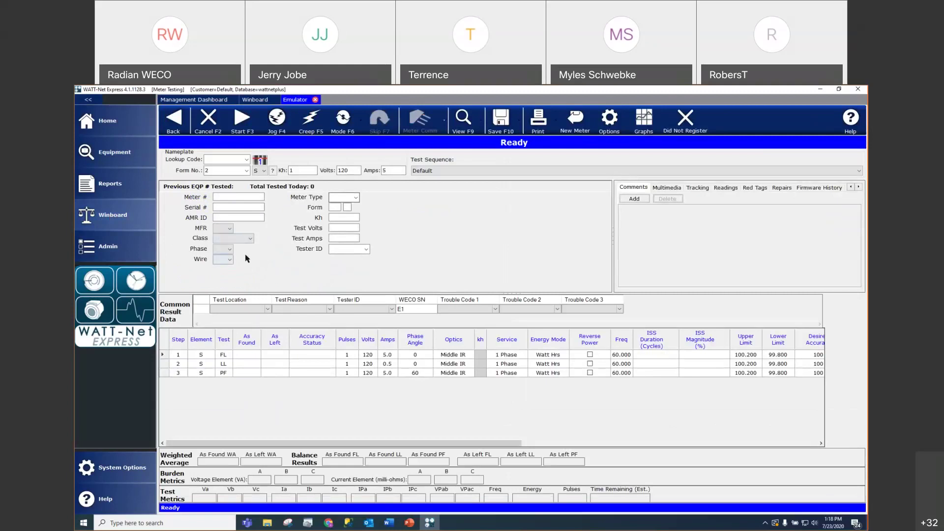
Set the meter's MFR to GE and its Class to Class 20, and review how the class choices are listed.
left_click(230, 228)
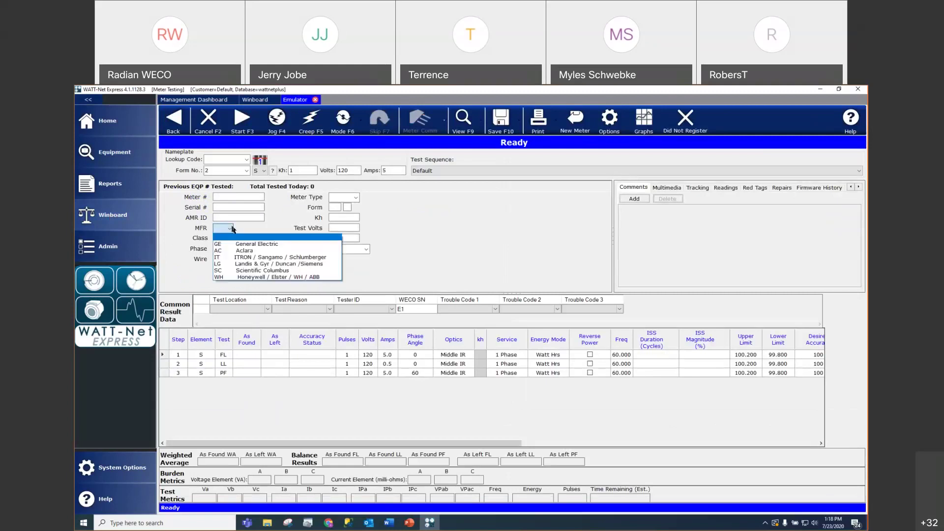
left_click(255, 245)
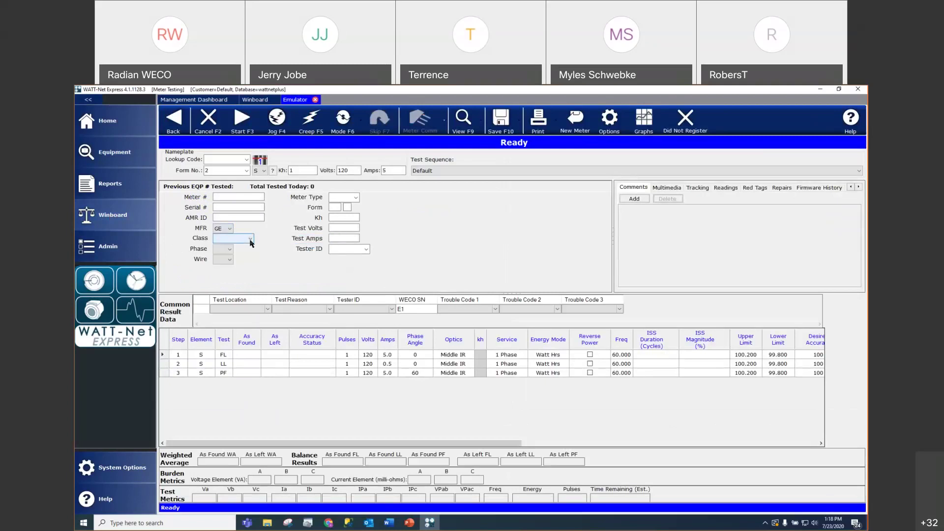
left_click(250, 239)
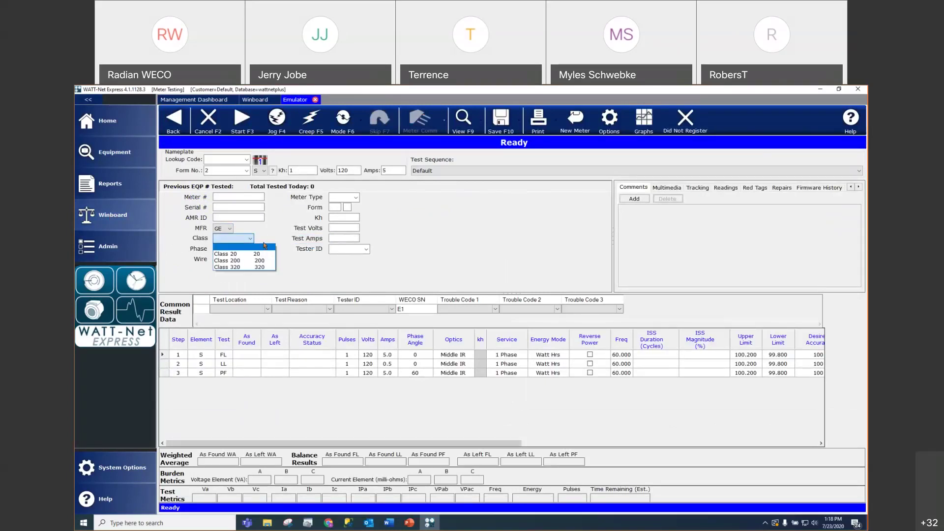
left_click(258, 254)
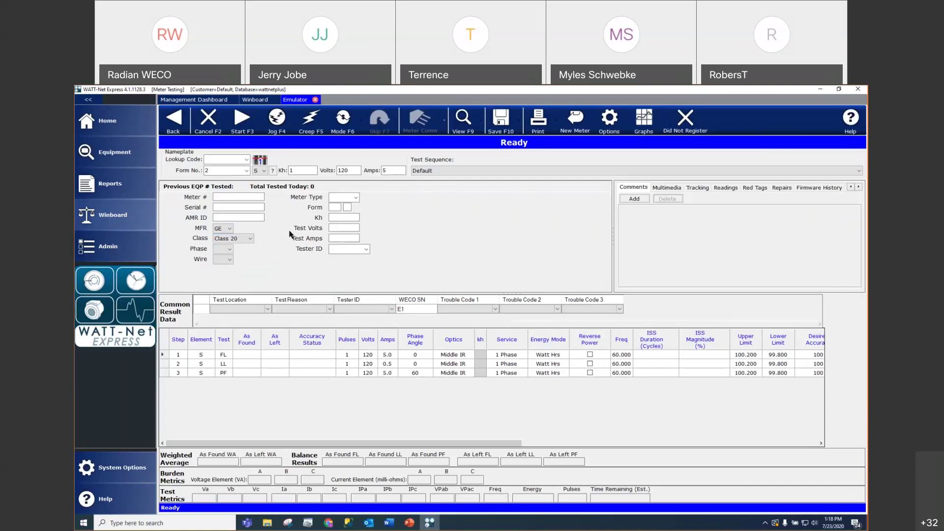
left_click(250, 239)
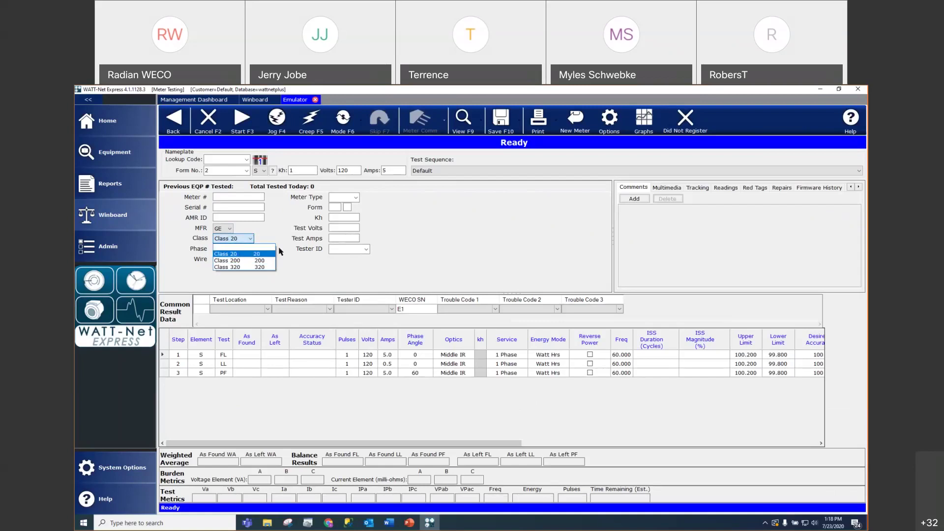
left_click(254, 241)
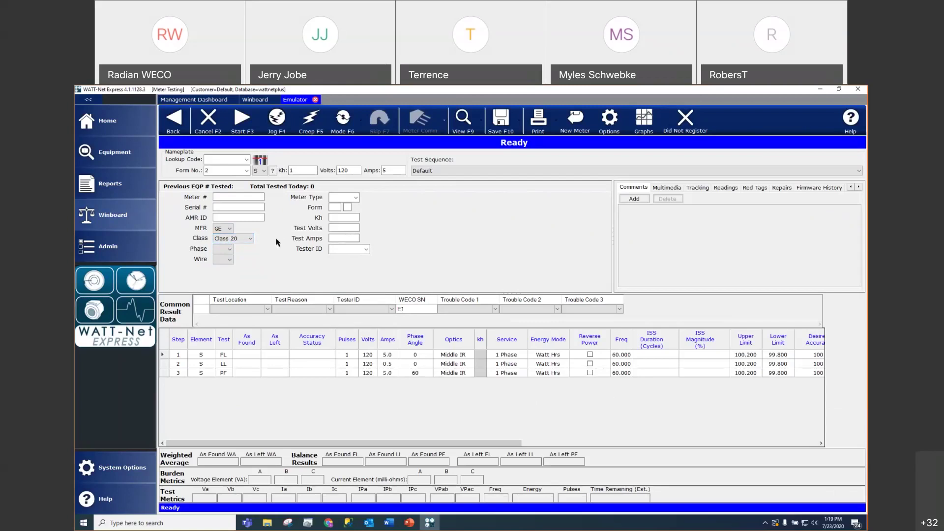
Review the Tester ID choices and manually enter J1 as the Tester ID.
left_click(366, 250)
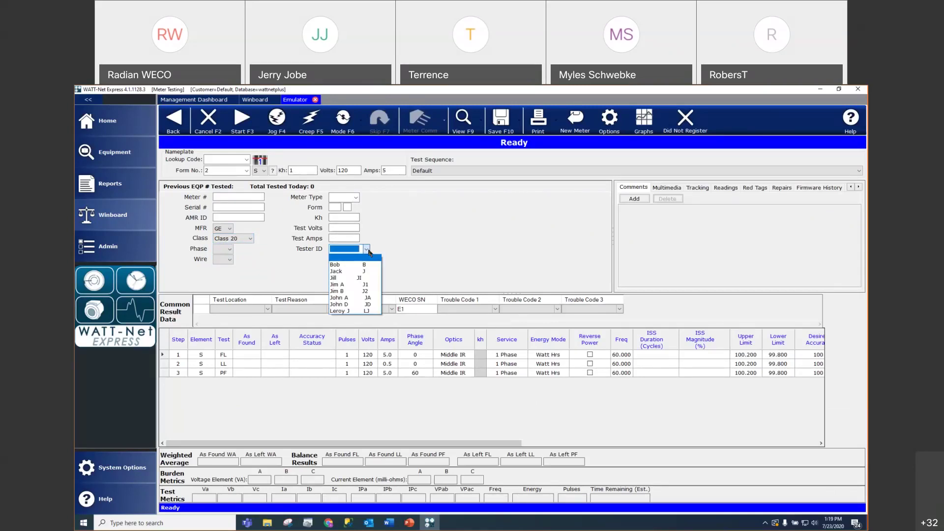
left_click(370, 253)
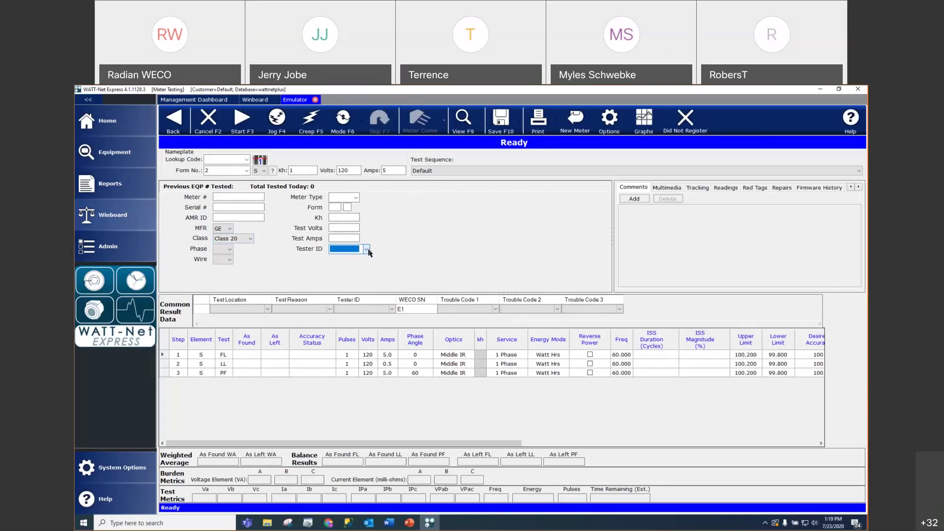
left_click(359, 249)
type("J")
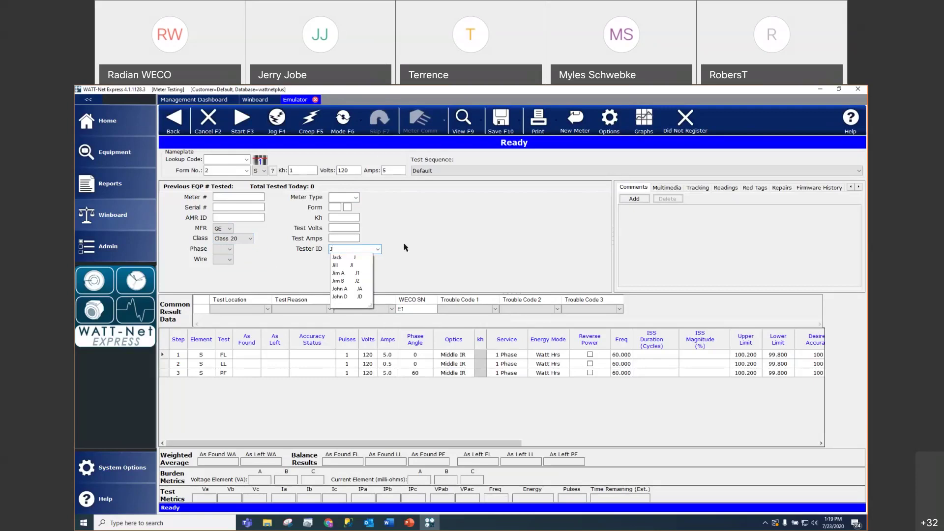
key("Up")
key("Up")
key("Up")
key("Up")
key("Up")
key("Up")
type("1")
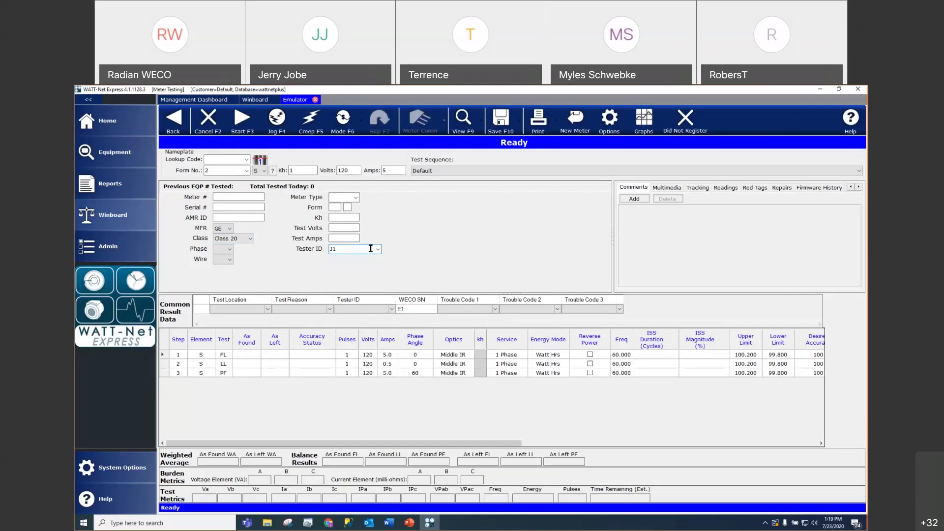
Narrow the Tester ID choices by entering JI, and reset the field to the blank choice.
left_click(377, 250)
key("BackSpace")
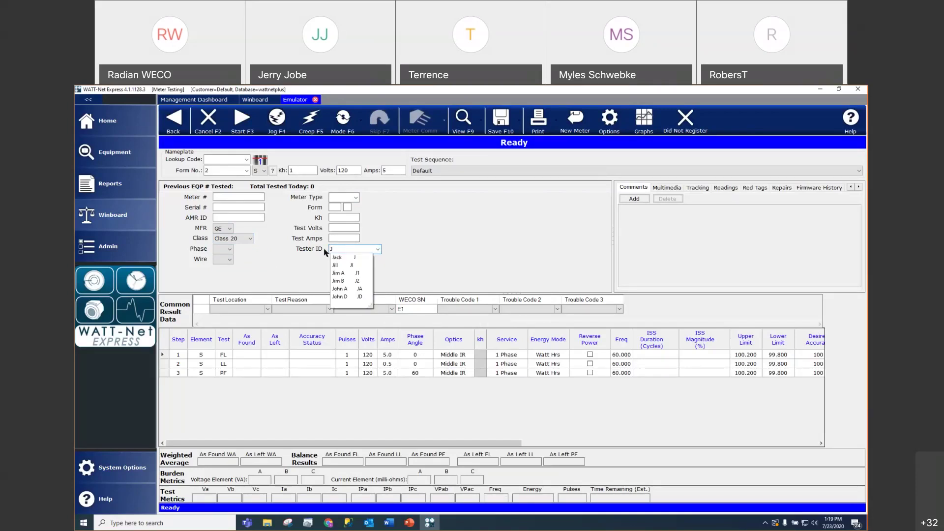
type("I")
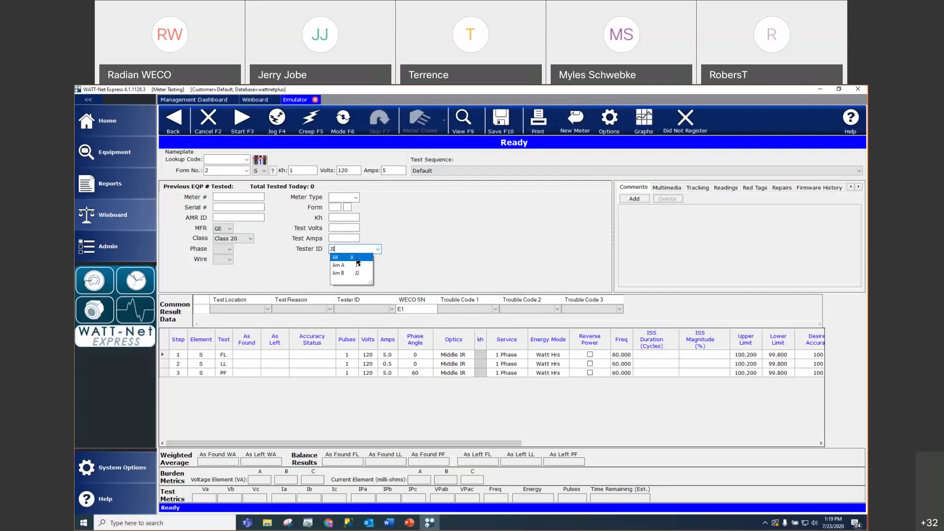
type("1")
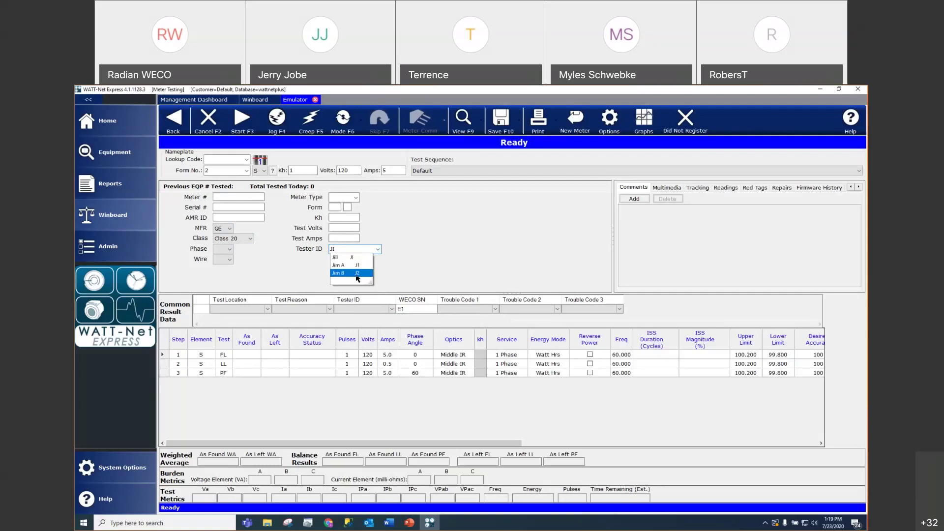
left_click(359, 273)
left_click(366, 250)
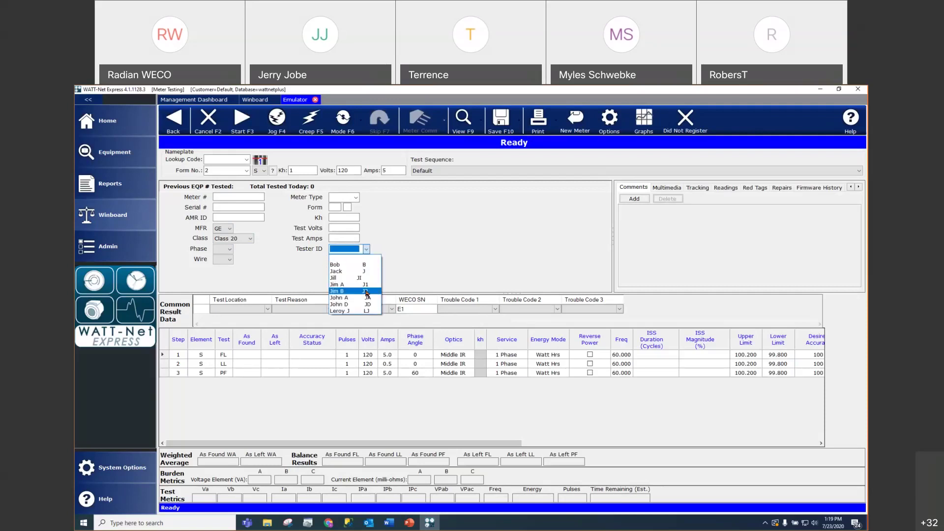
left_click(343, 258)
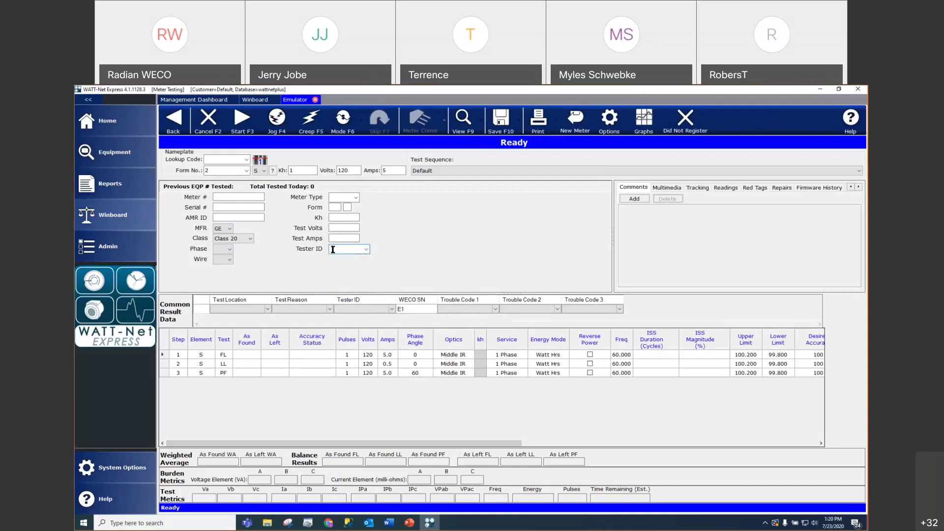
Filter the Tester ID choices by JI and choose the tester whose code is JI.
type("J")
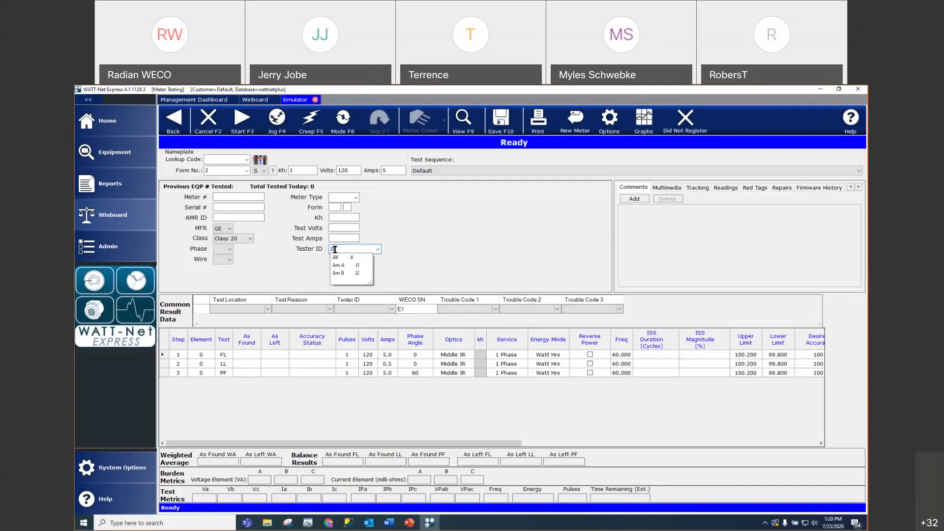
type("I")
left_click(344, 261)
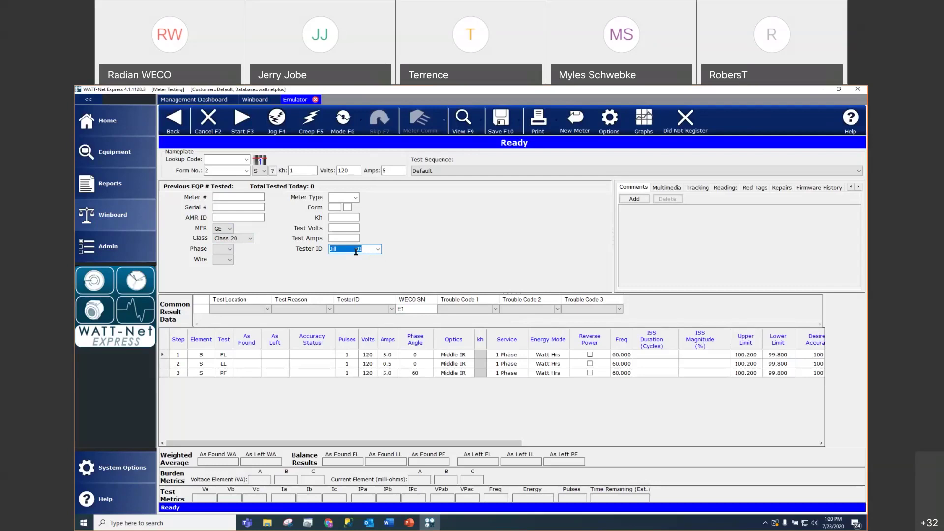
type("Jill")
left_click(348, 261)
Filter the Meter Type choices by A3 and set the Meter Type to Elster A3.
left_click(349, 198)
left_click(341, 198)
type("A")
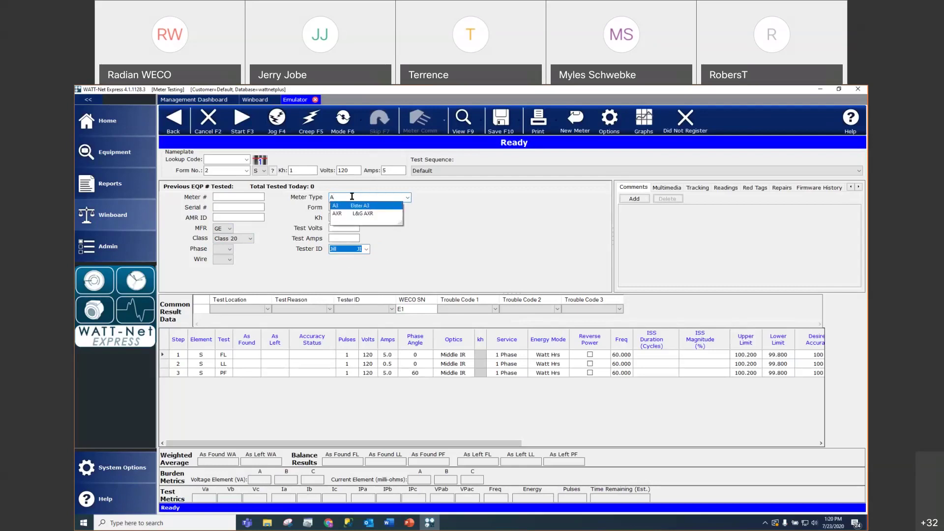
type("3")
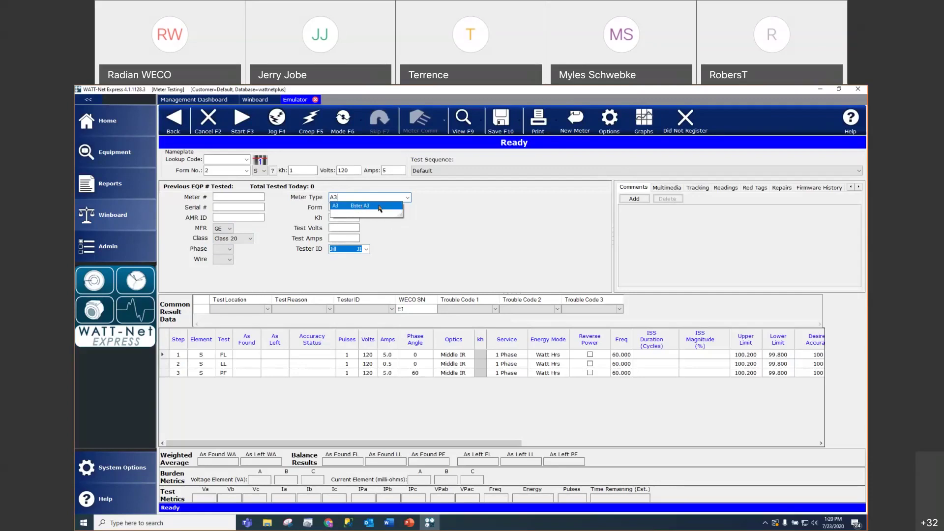
left_click(349, 206)
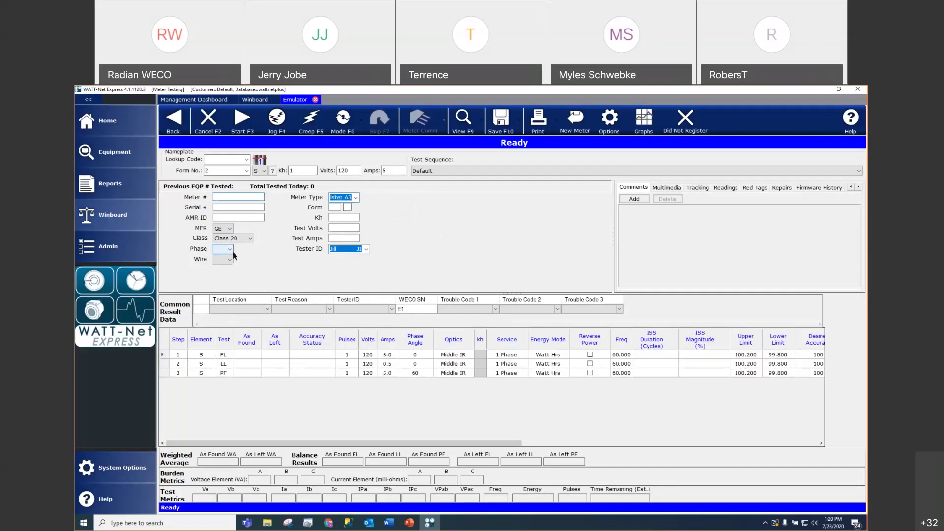
Set the meter's Phase to 1 and its Wire to 4-Wire.
left_click(230, 252)
left_click(232, 258)
left_click(230, 260)
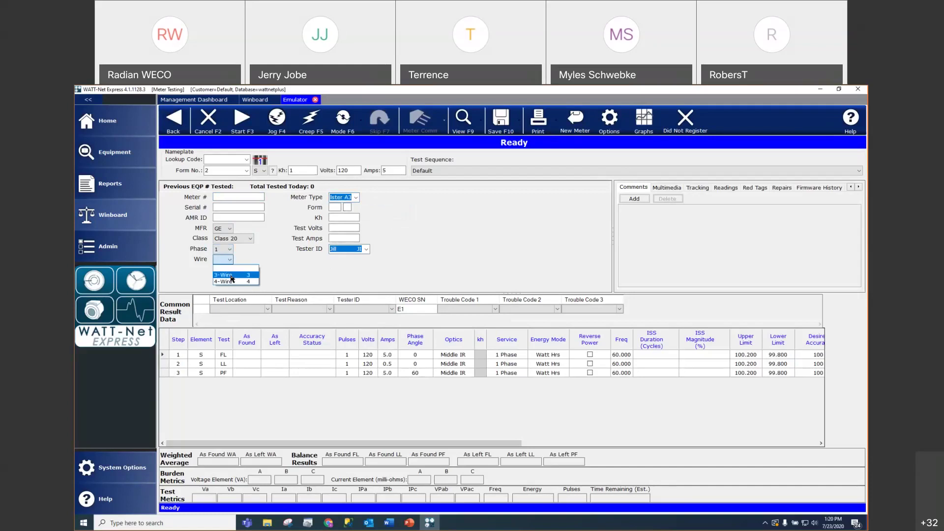
left_click(231, 282)
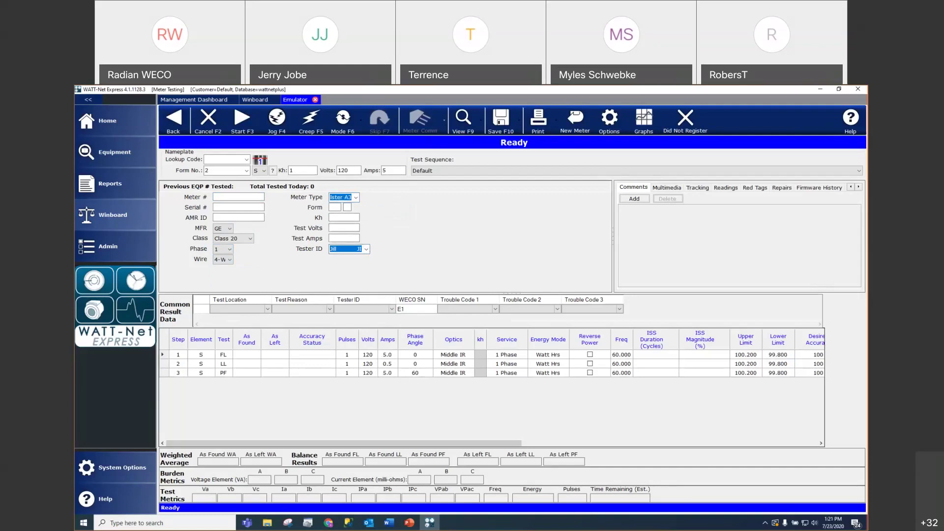
Switch to the PowerPoint slide show and advance to the Questions slide.
left_click(409, 523)
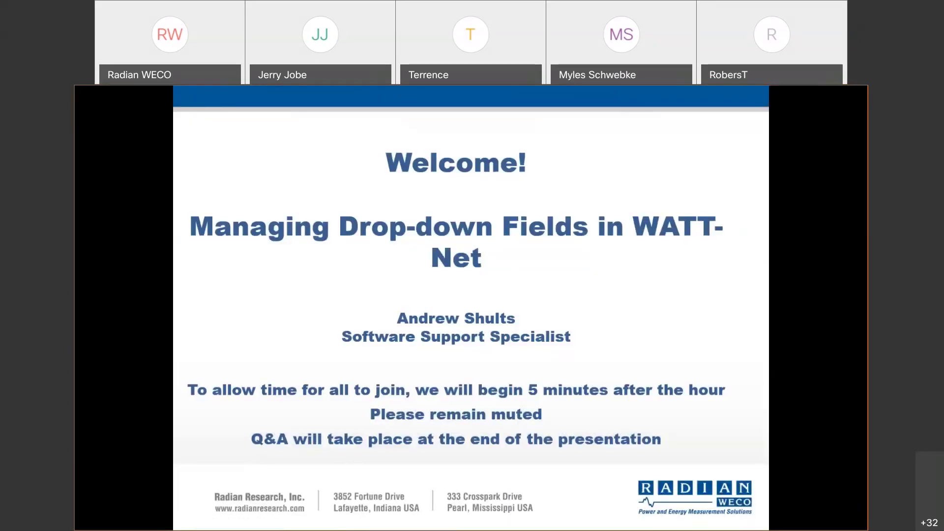
key("Right")
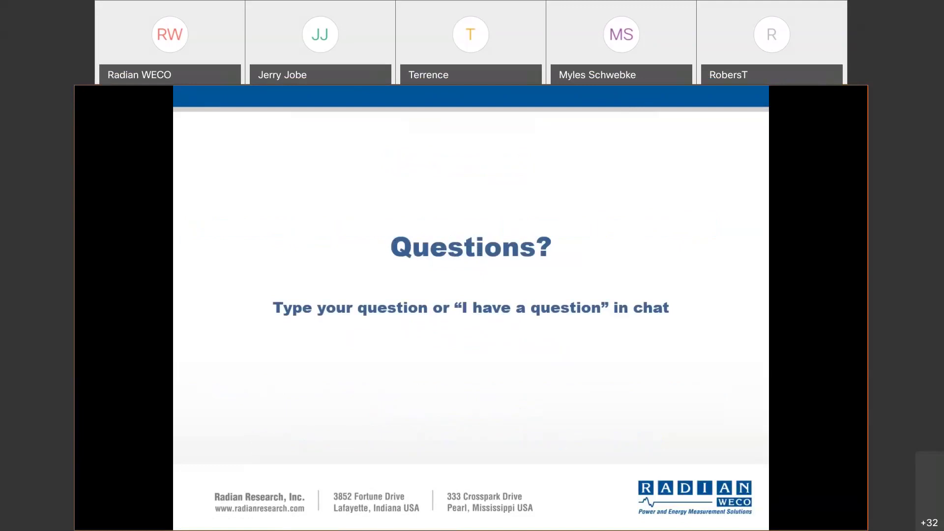